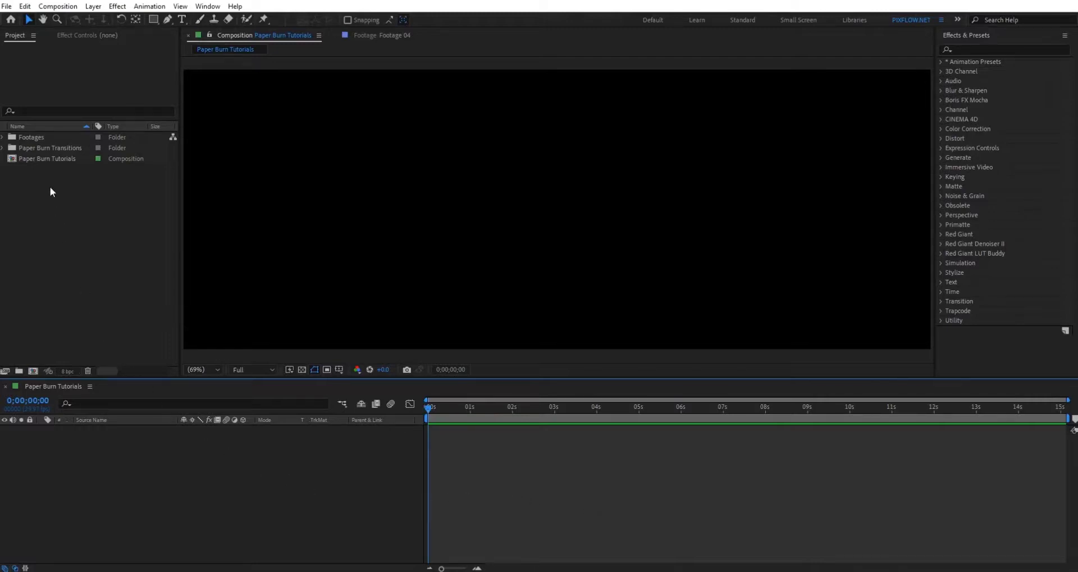
Step: Expand the Footages folder and preview Footage 01 from start through to the studio scene
left_click(39, 137)
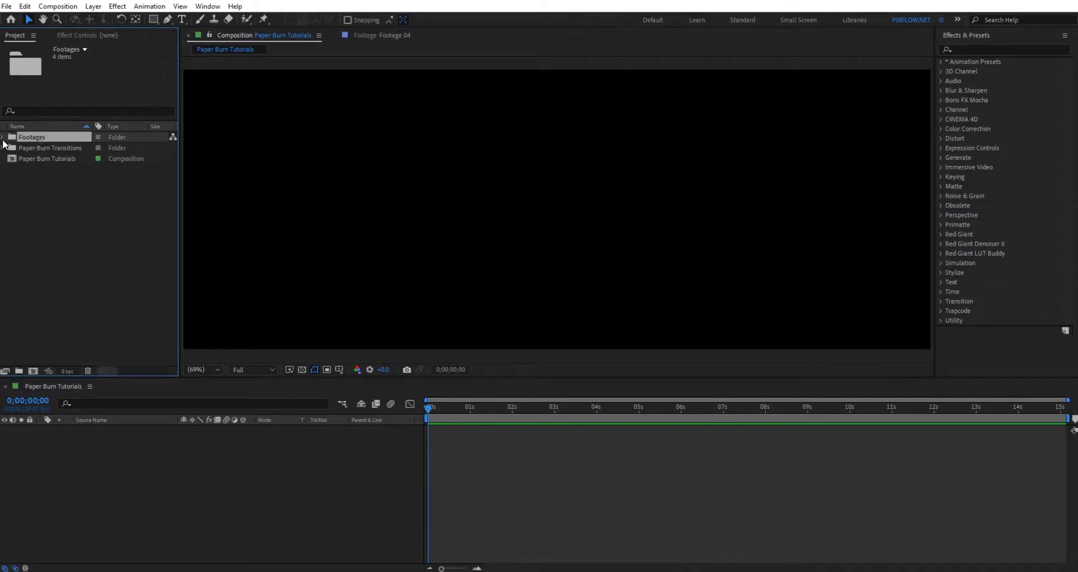
left_click(2, 137)
left_click(60, 150)
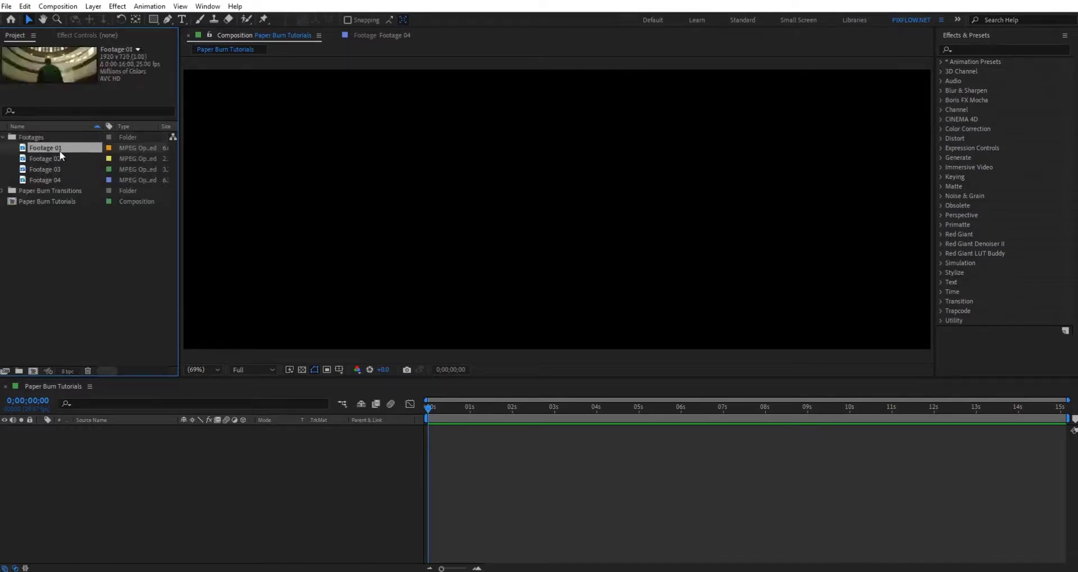
double_click(59, 150)
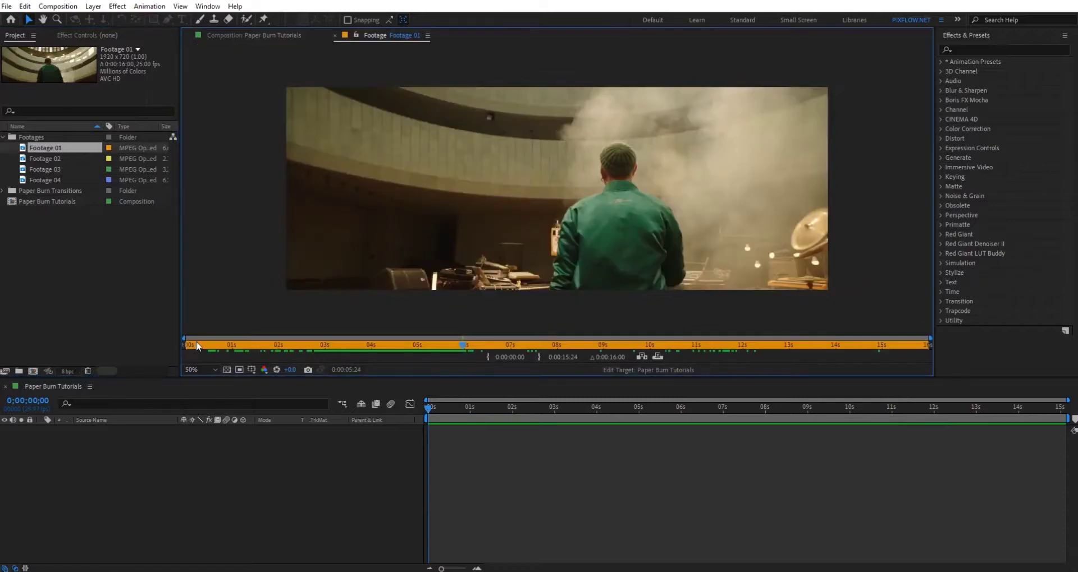
left_click(234, 345)
left_click_drag(233, 345, 693, 344)
Step: Preview Footage 02 and Footage 03 by scrubbing through each clip
double_click(90, 159)
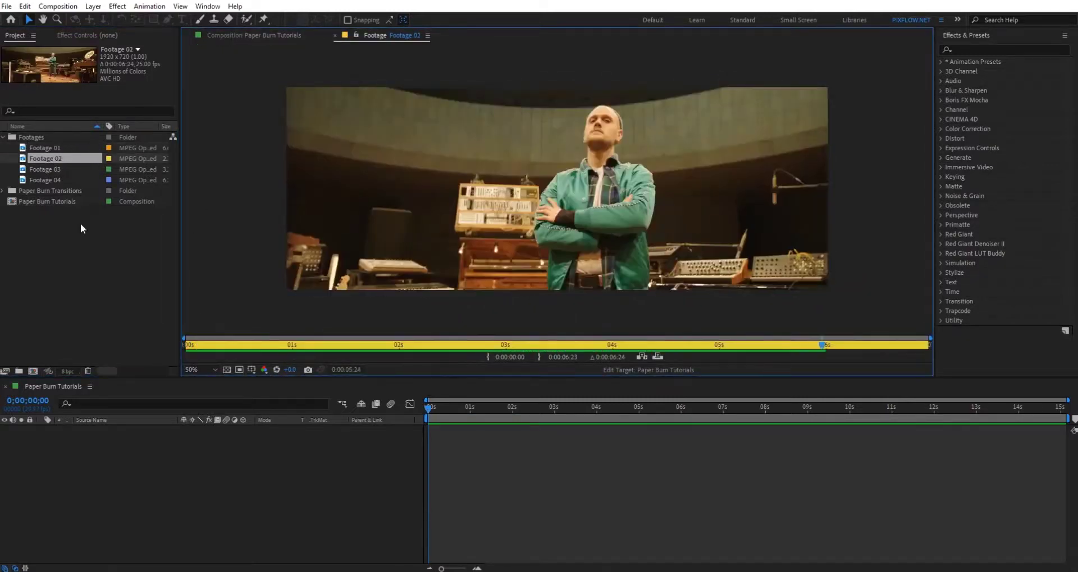
left_click_drag(195, 346, 581, 353)
double_click(54, 169)
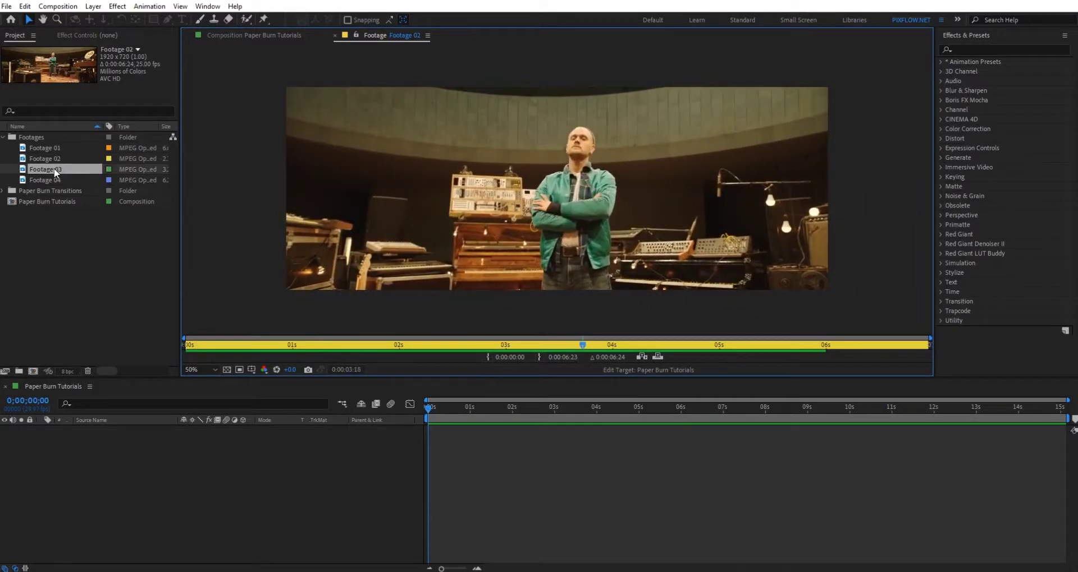
left_click(206, 344)
left_click_drag(207, 344, 641, 344)
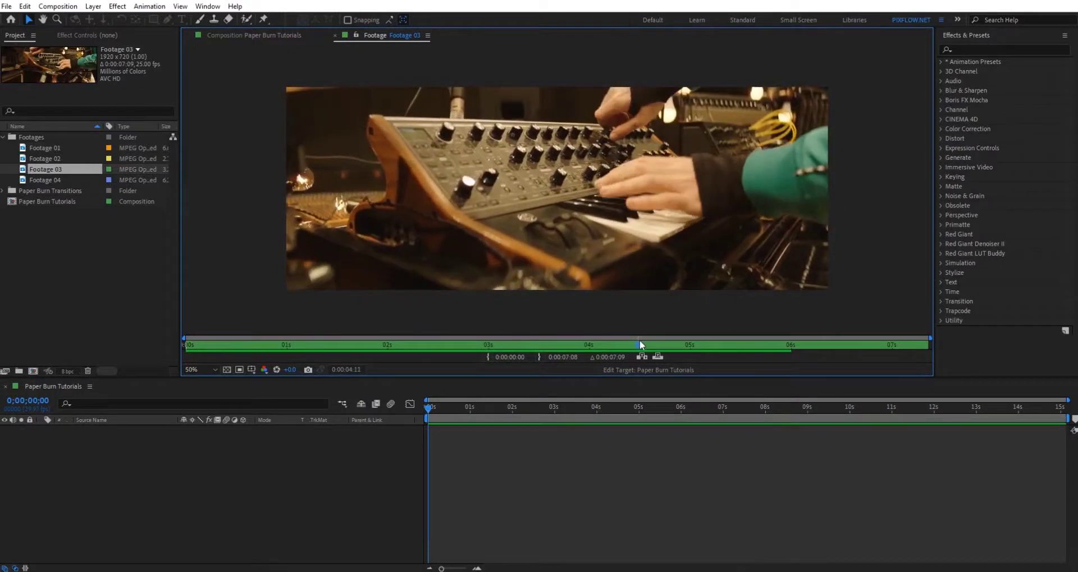
Step: Preview Footage 04, then return to the Paper Burn Tutorials composition
double_click(58, 179)
left_click_drag(223, 345, 607, 338)
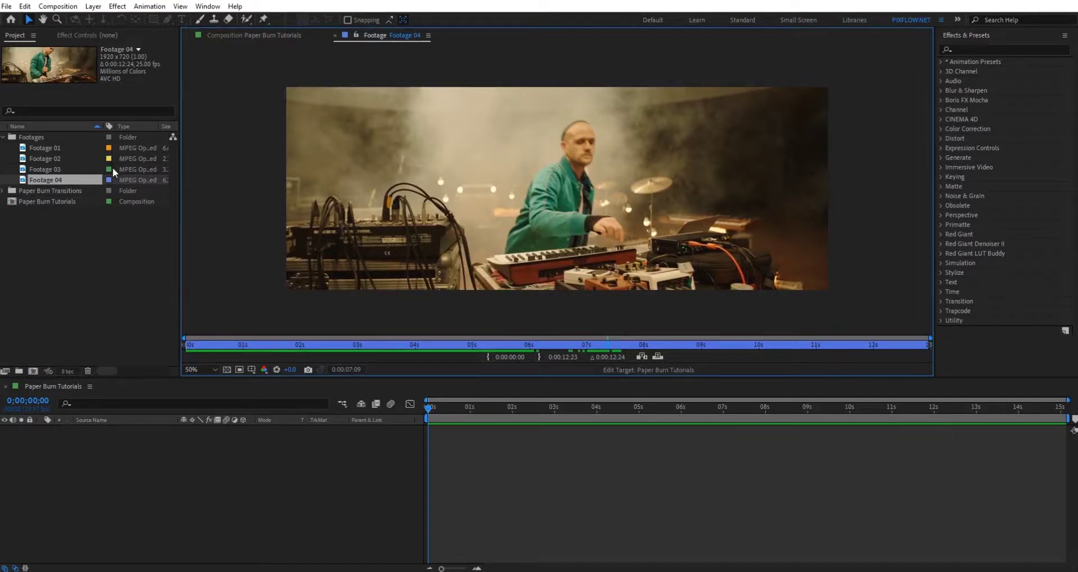
left_click(248, 35)
Step: Add Footage 01 through 04 as layers in the Paper Burn Tutorials composition
left_click(57, 148)
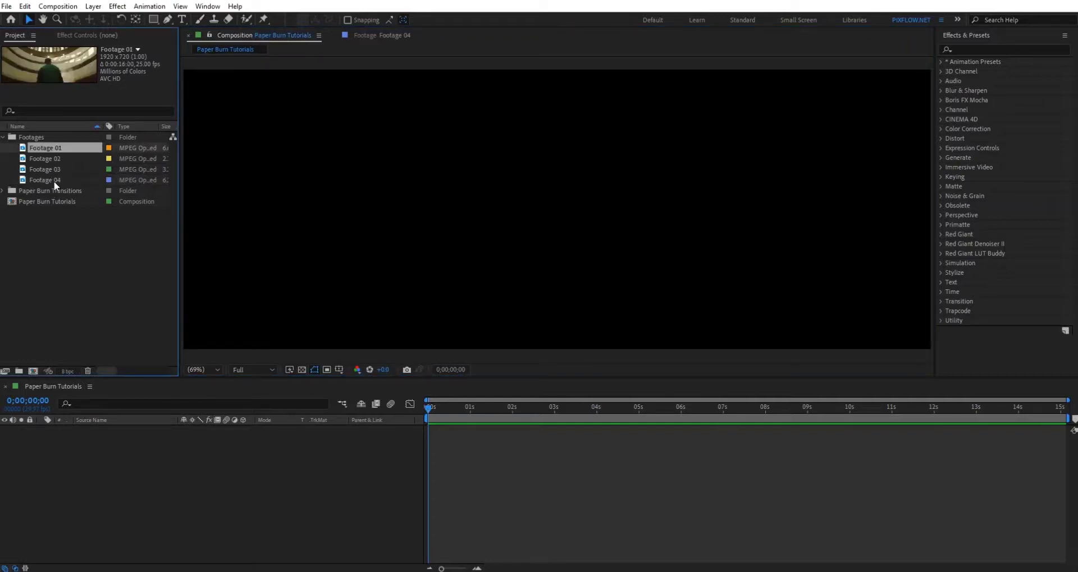
left_click(53, 180, "shift")
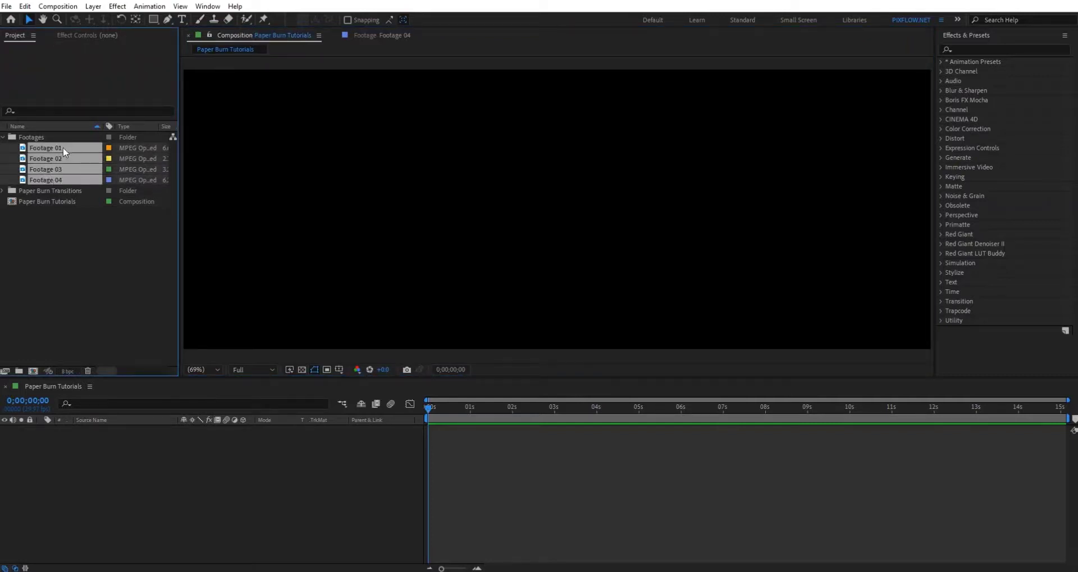
left_click_drag(63, 147, 88, 440)
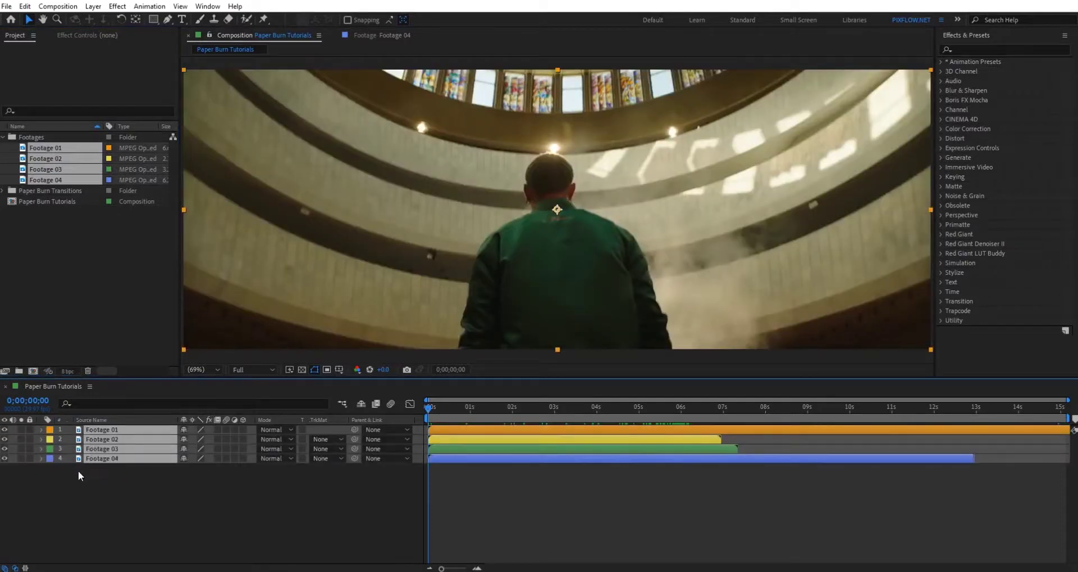
Step: Trim all four footage layers to end at 6.0 seconds, then return to the start
left_click(26, 400)
type("6.")
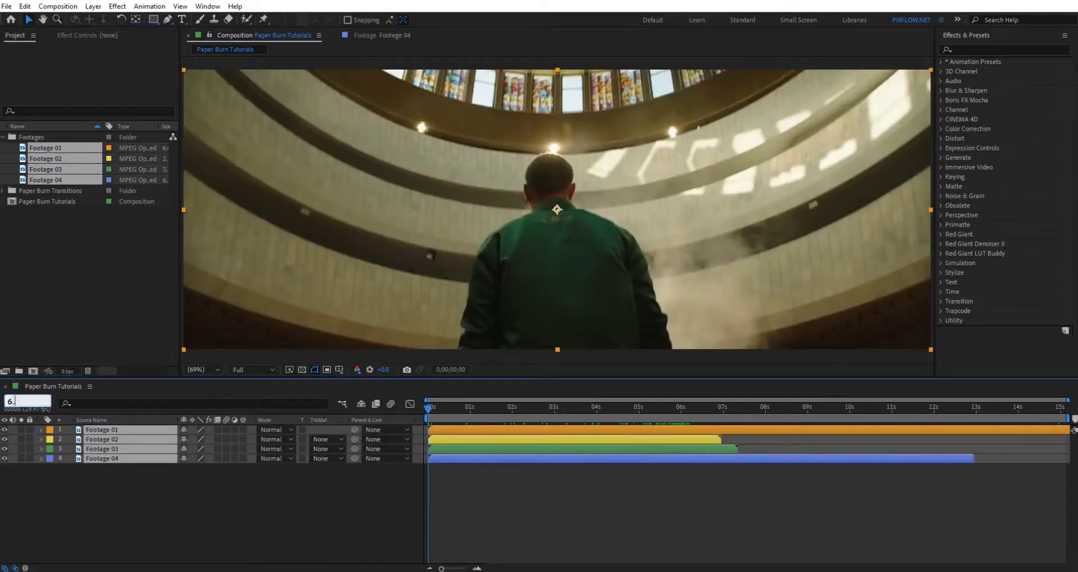
type("00")
key("Return")
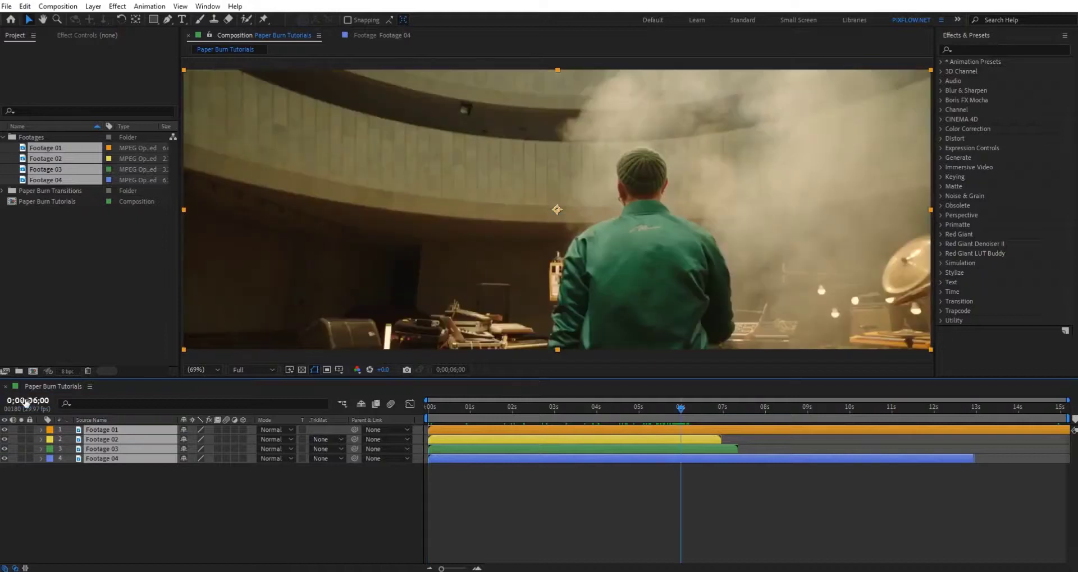
key("alt+bracketright")
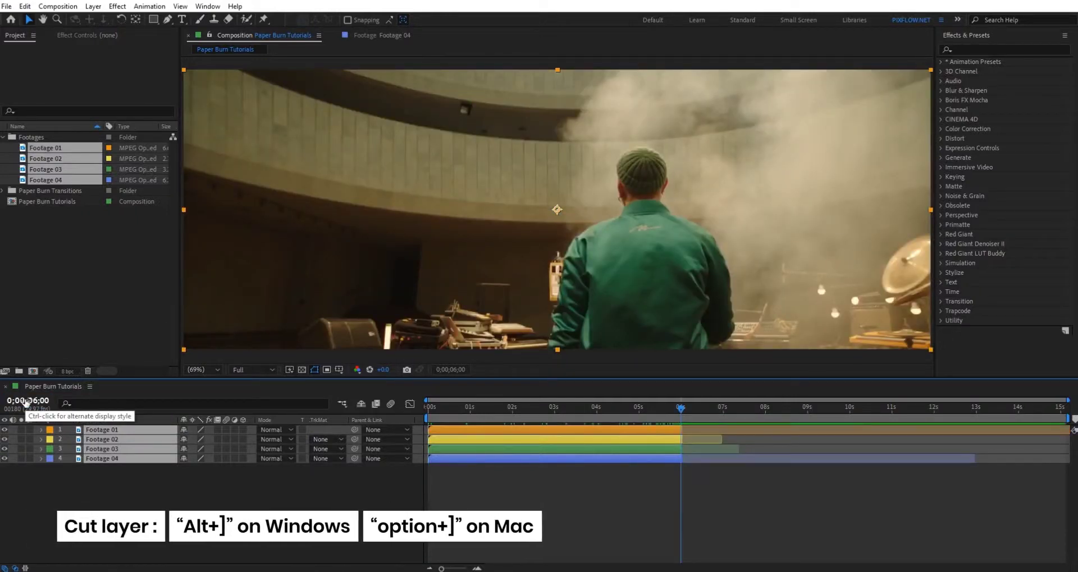
left_click(476, 506)
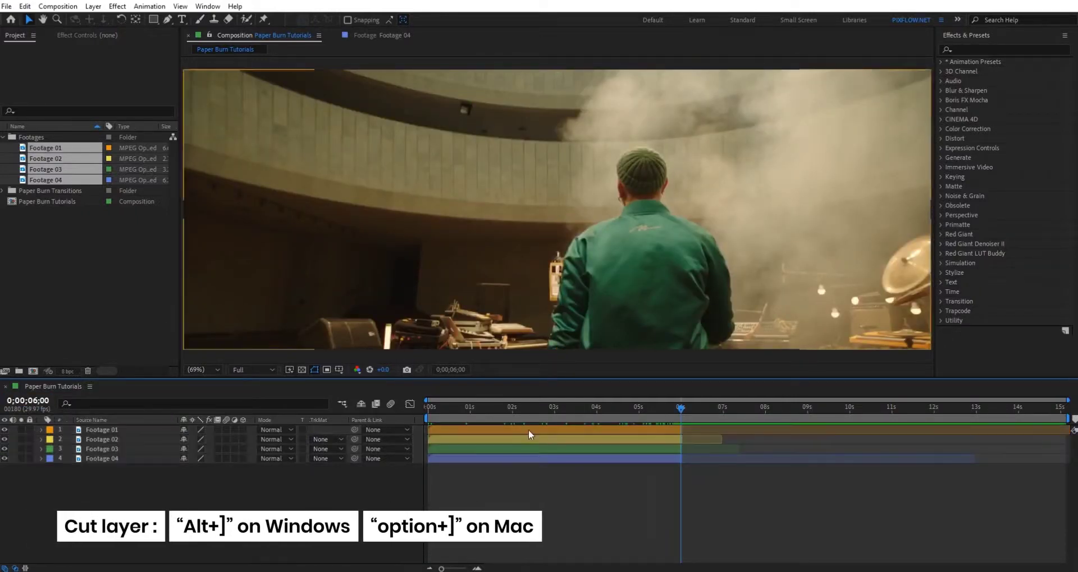
left_click_drag(585, 412, 359, 427)
left_click(104, 430)
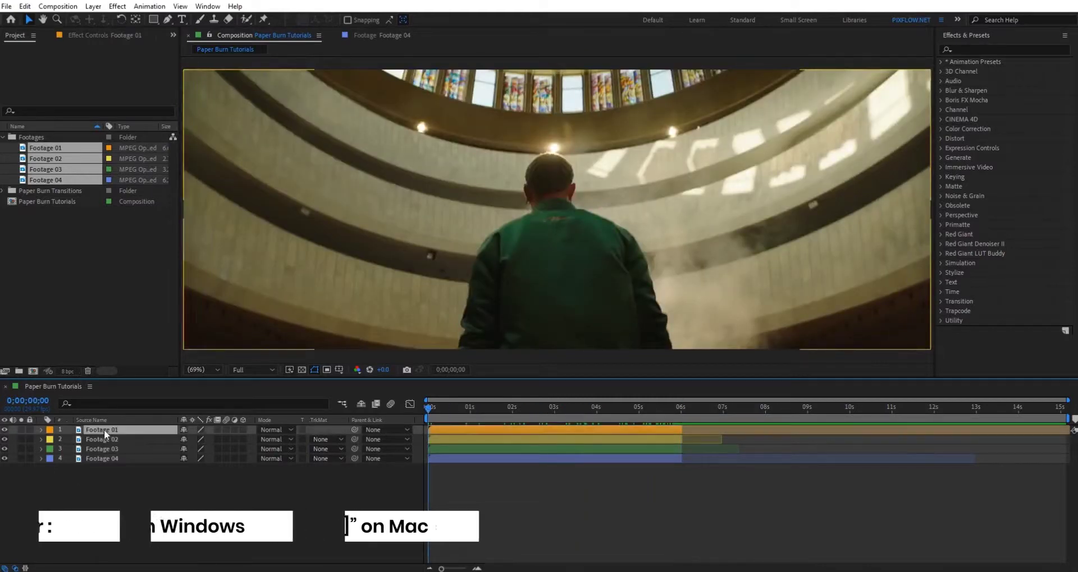
Step: Sequence the four footage layers with Overlap enabled and a 3-second overlap duration
left_click(103, 460, "shift")
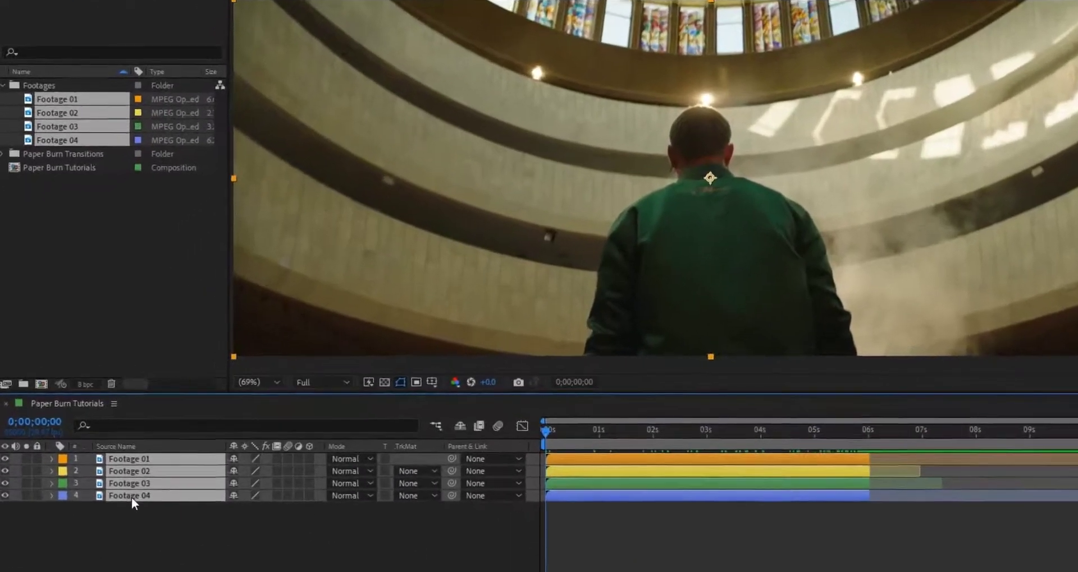
right_click(104, 460)
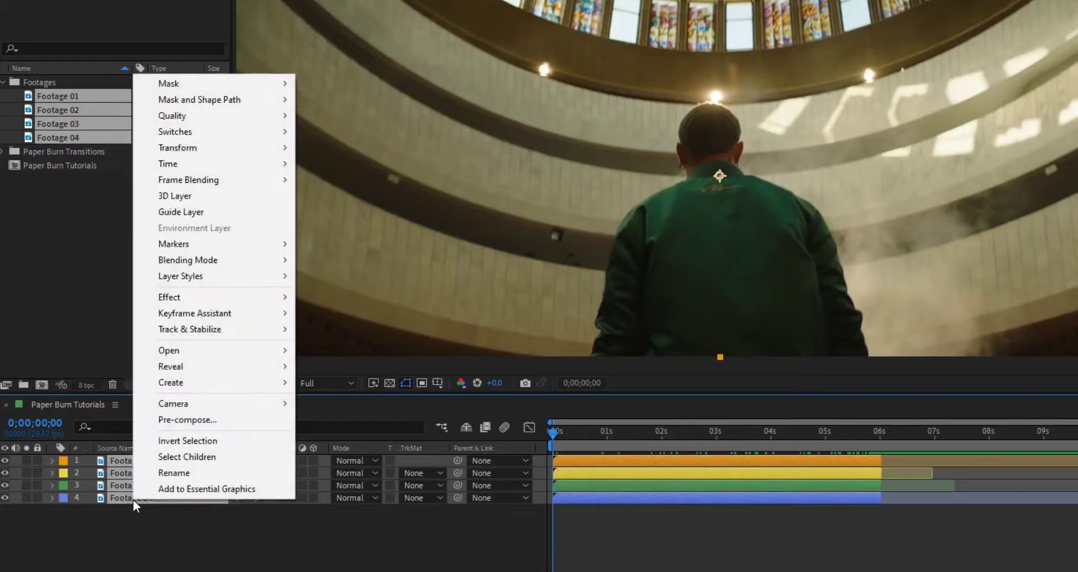
mouse_move(170, 321)
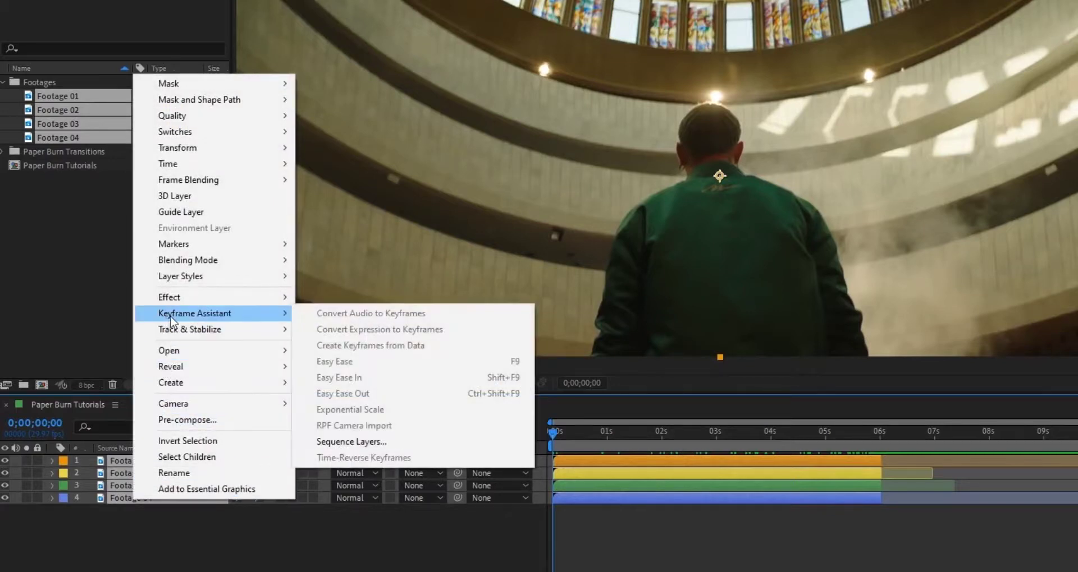
left_click(354, 442)
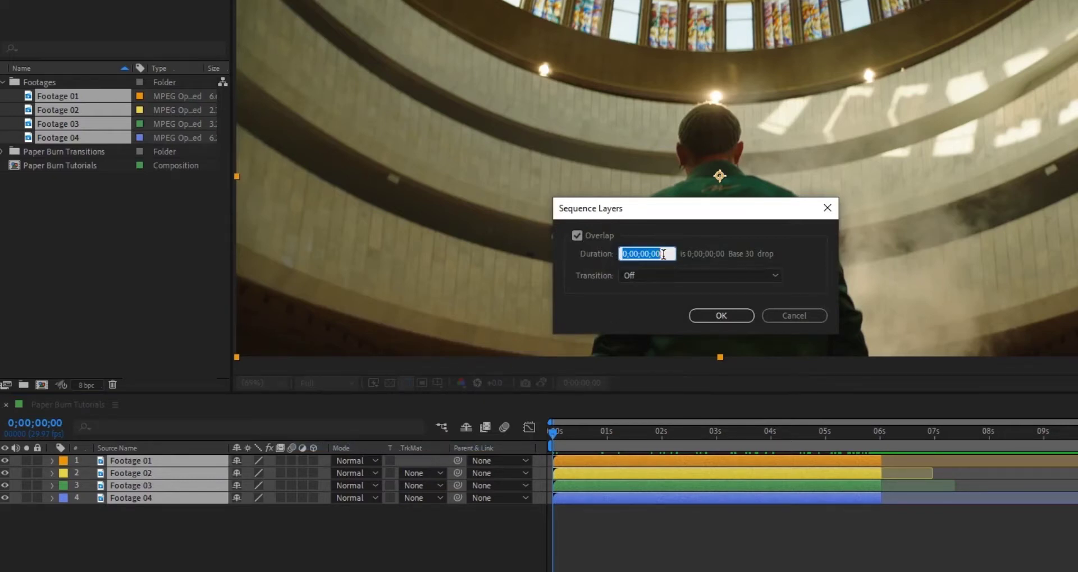
type("3")
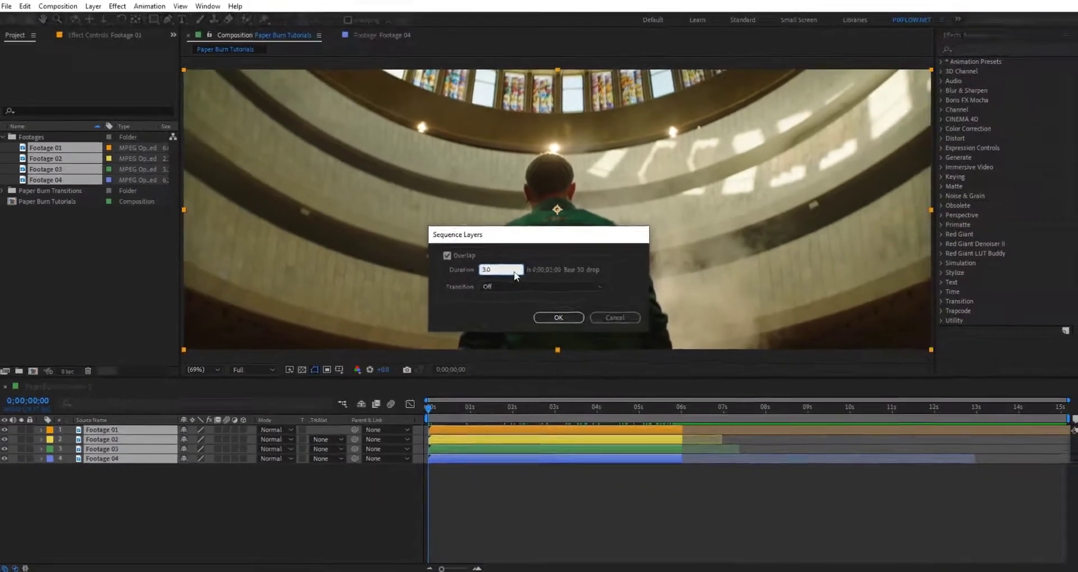
key("Return")
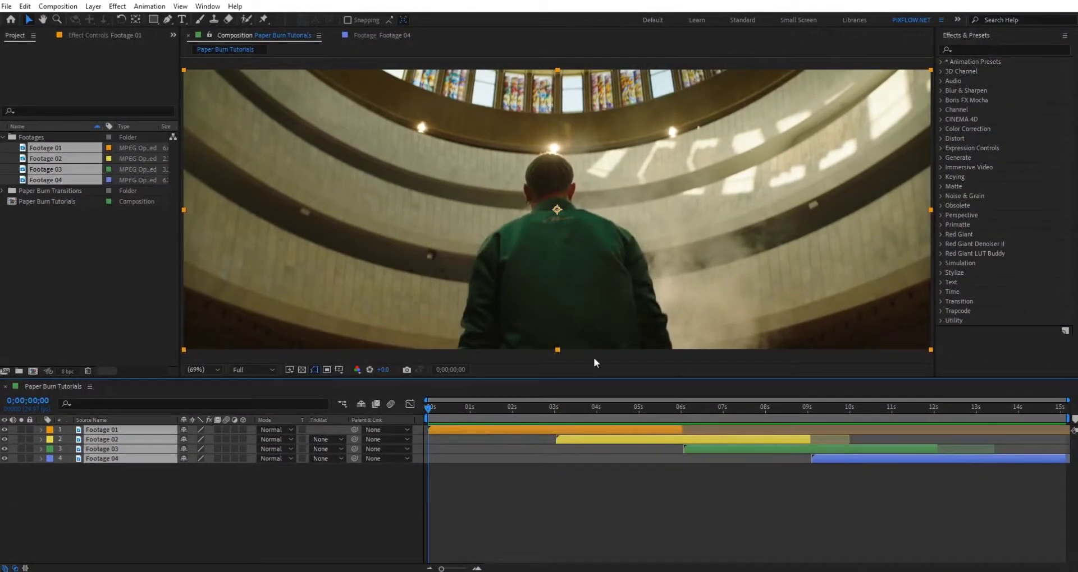
Step: Split Footage 01 and Footage 02 where the next clip begins
left_click_drag(551, 413, 556, 459)
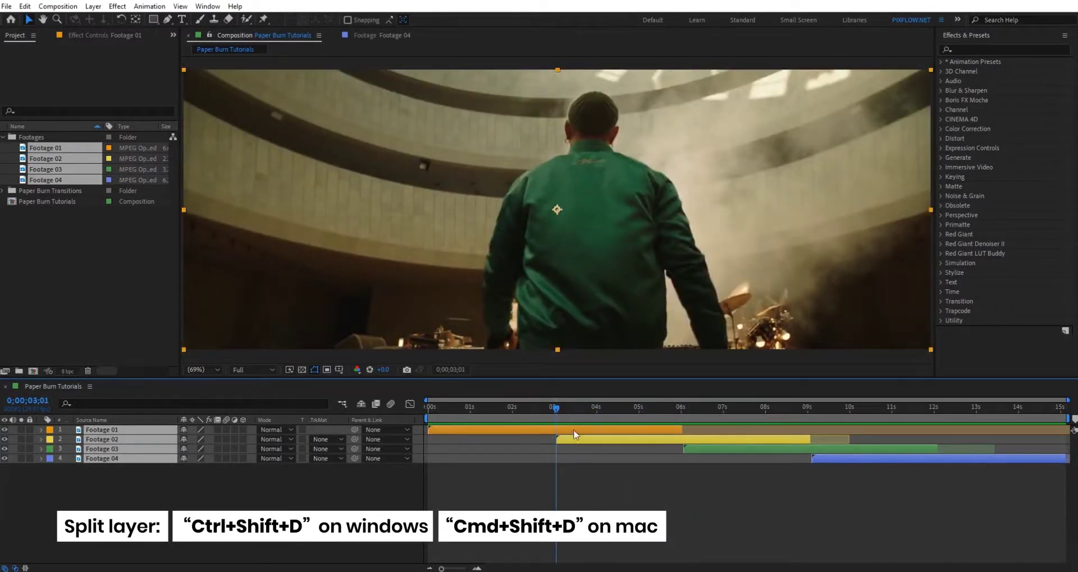
left_click(577, 474)
left_click(571, 441)
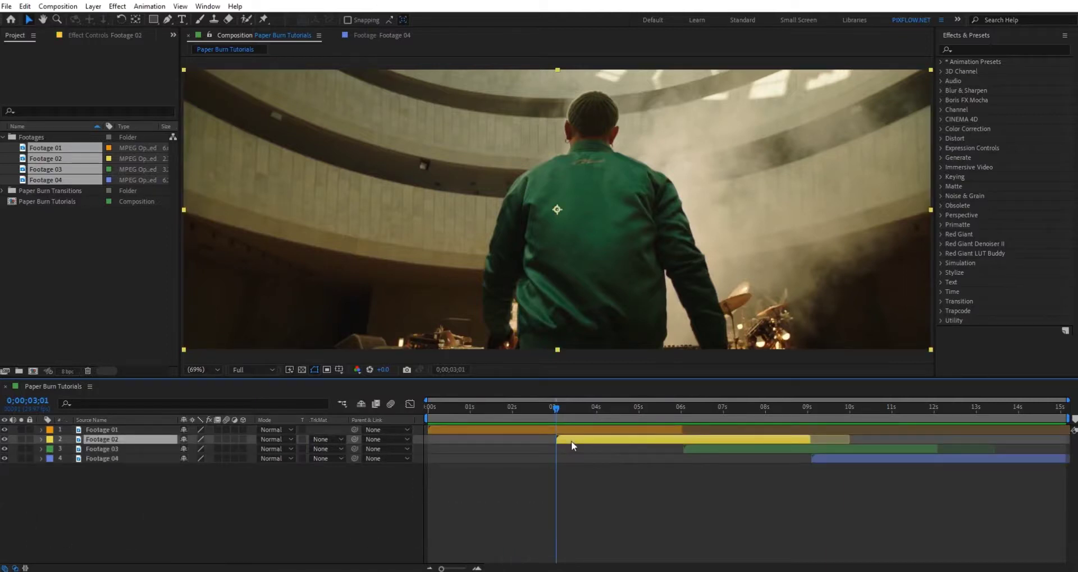
left_click(575, 430)
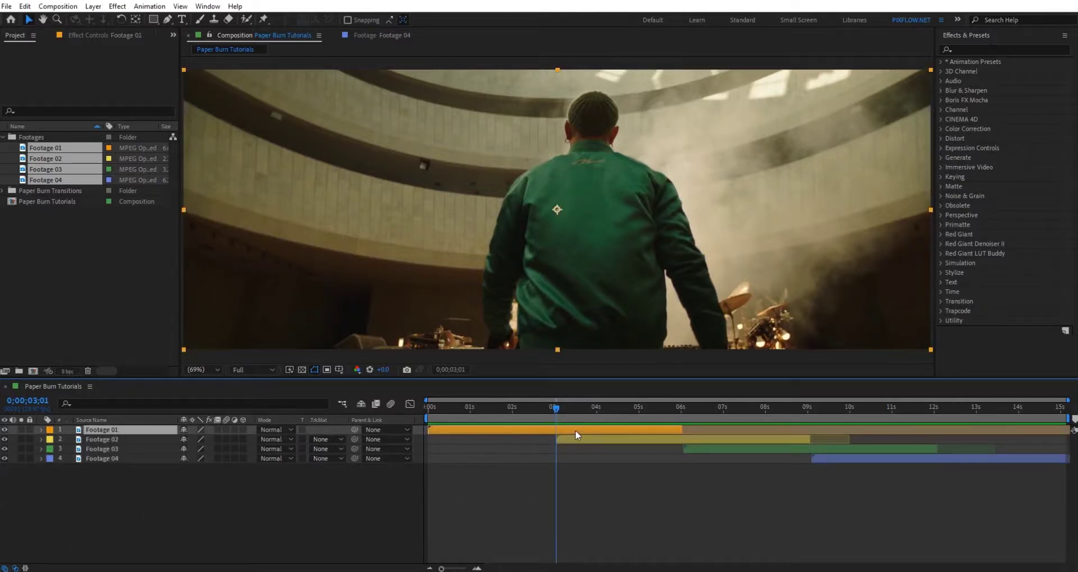
key("ctrl+shift+d")
left_click(637, 406)
left_click_drag(636, 404, 675, 408)
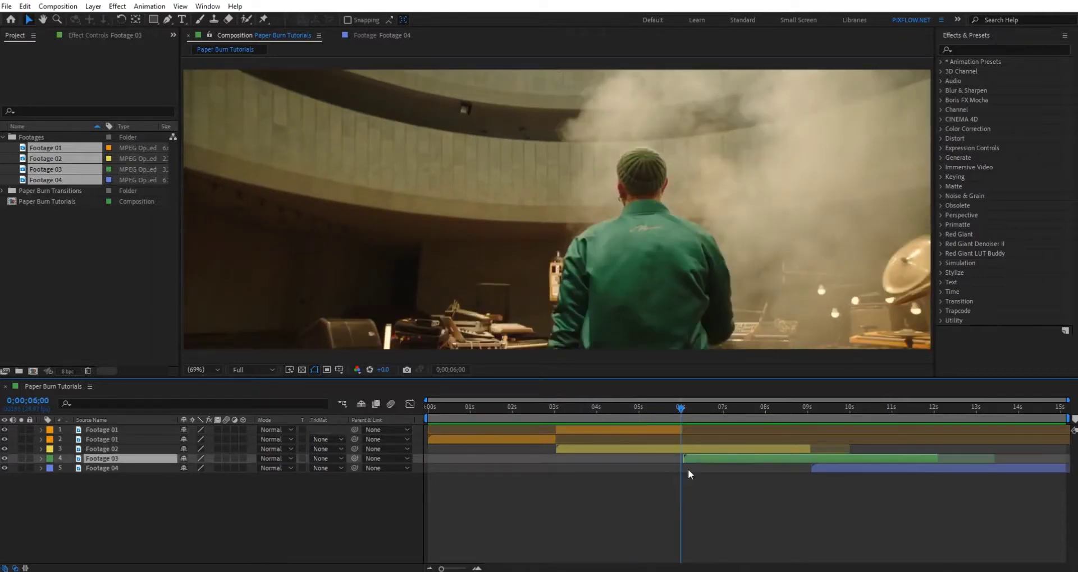
key("Page_Down")
key("Page_Down")
left_click(697, 452)
key("ctrl+shift+d")
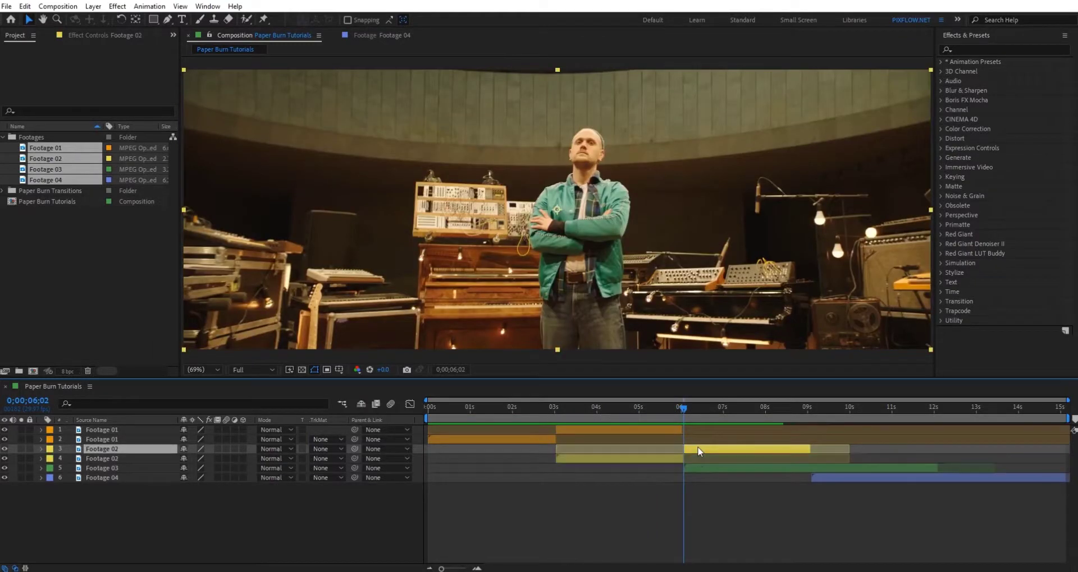
Step: Split Footage 03 at Footage 04's start and Footage 04 at the Footage 03 piece's end
left_click(837, 477)
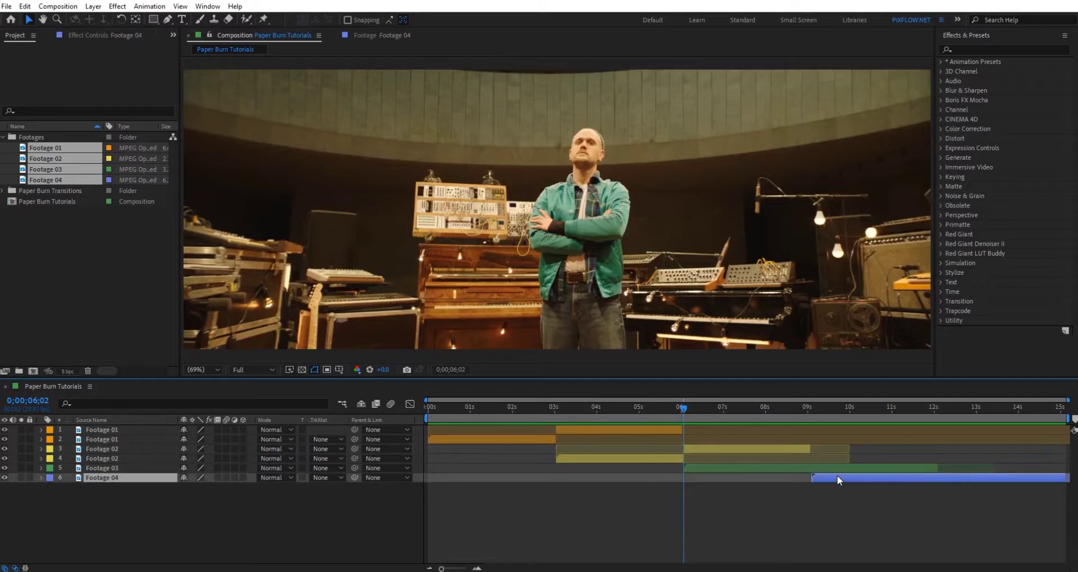
key("i")
left_click(826, 463)
left_click(826, 465)
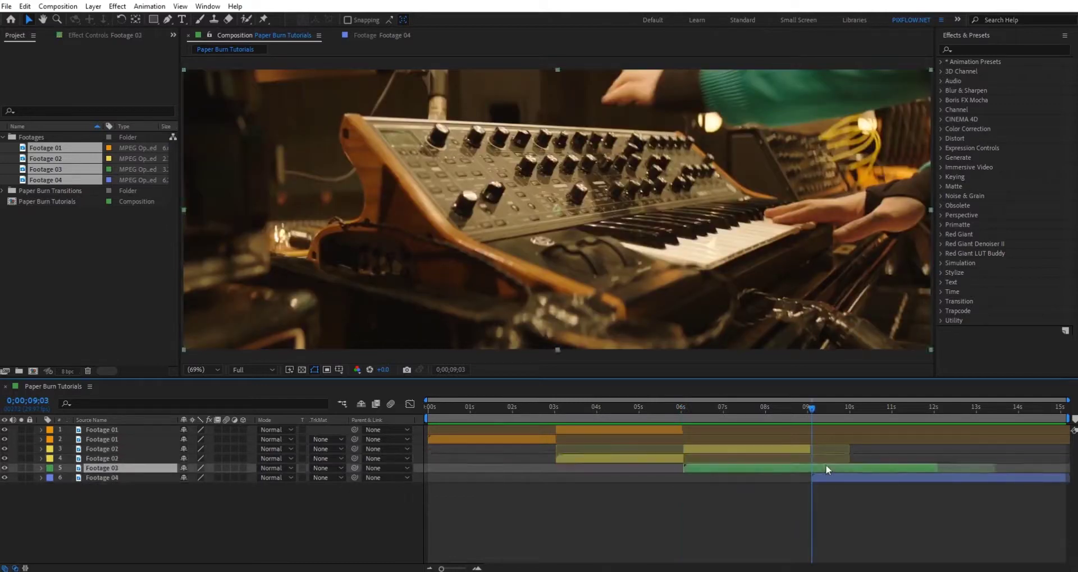
key("ctrl+shift+d")
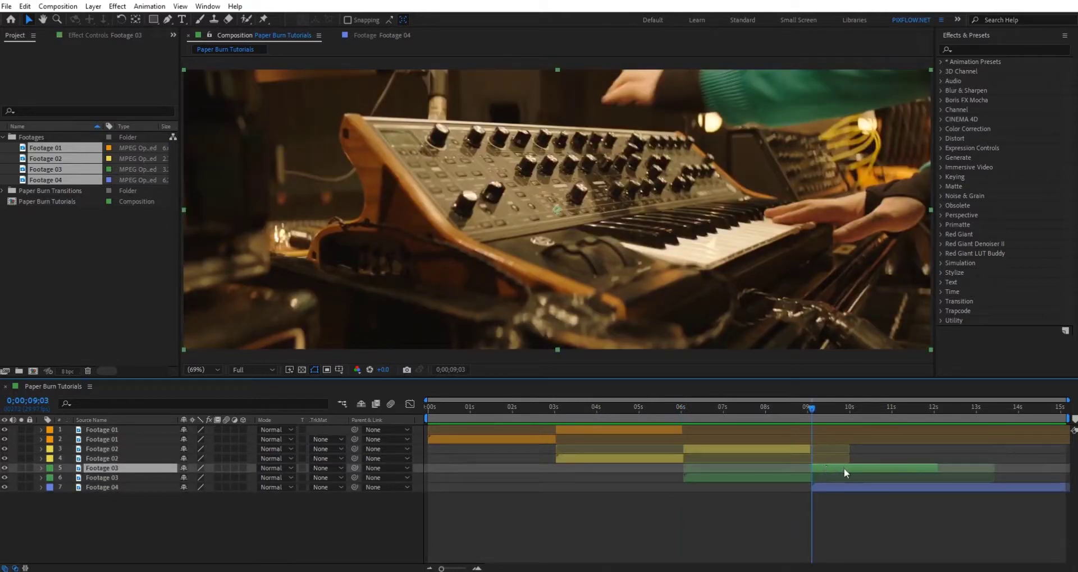
key("o")
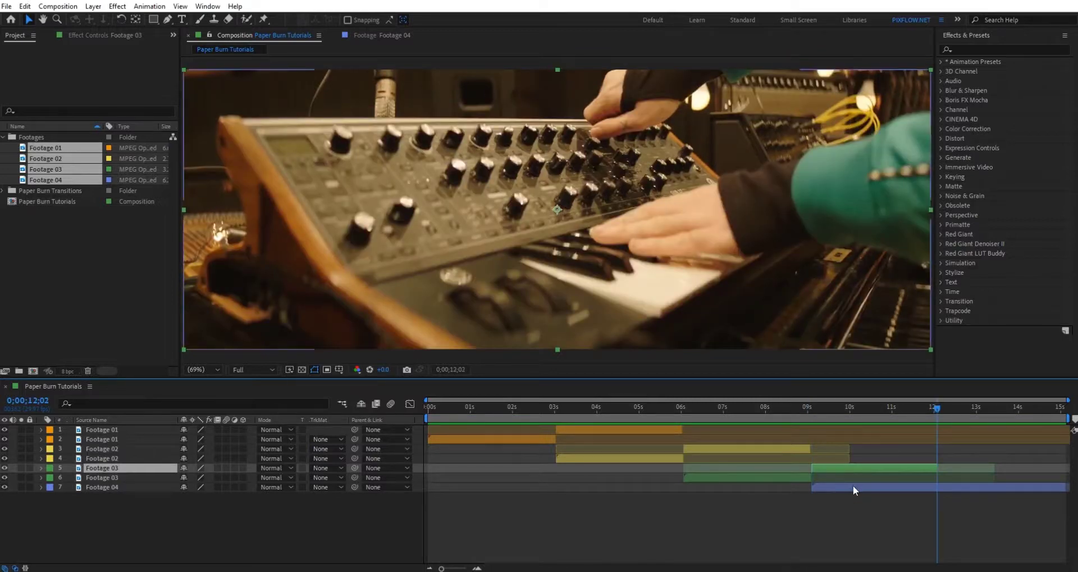
left_click(853, 486)
key("ctrl+shift+d")
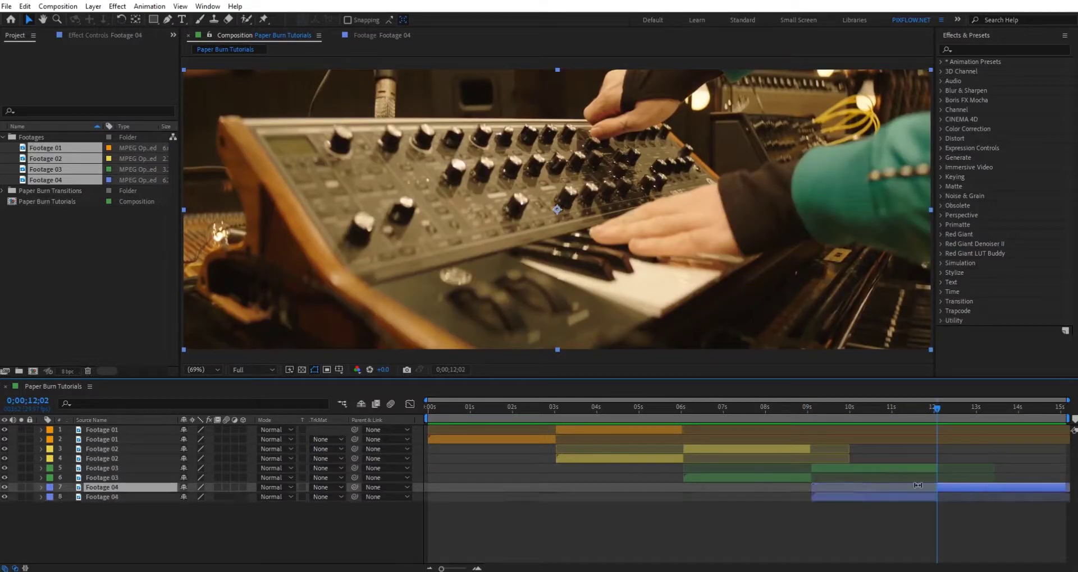
Step: Review the split layers and preview the cut into the second clip
left_click(870, 470)
left_click(753, 450)
left_click(598, 430)
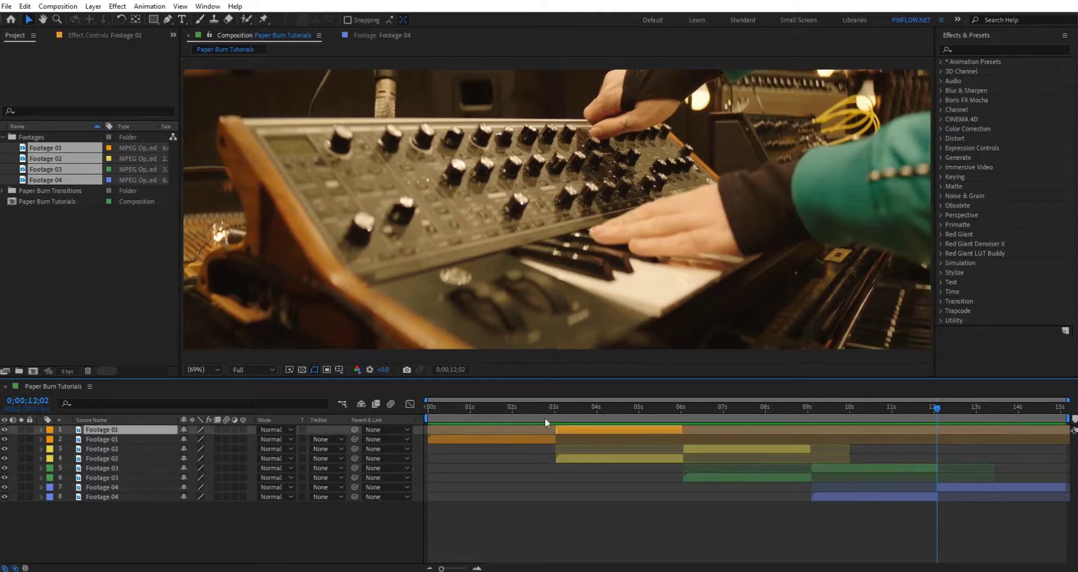
left_click(499, 412)
left_click_drag(500, 412, 570, 422)
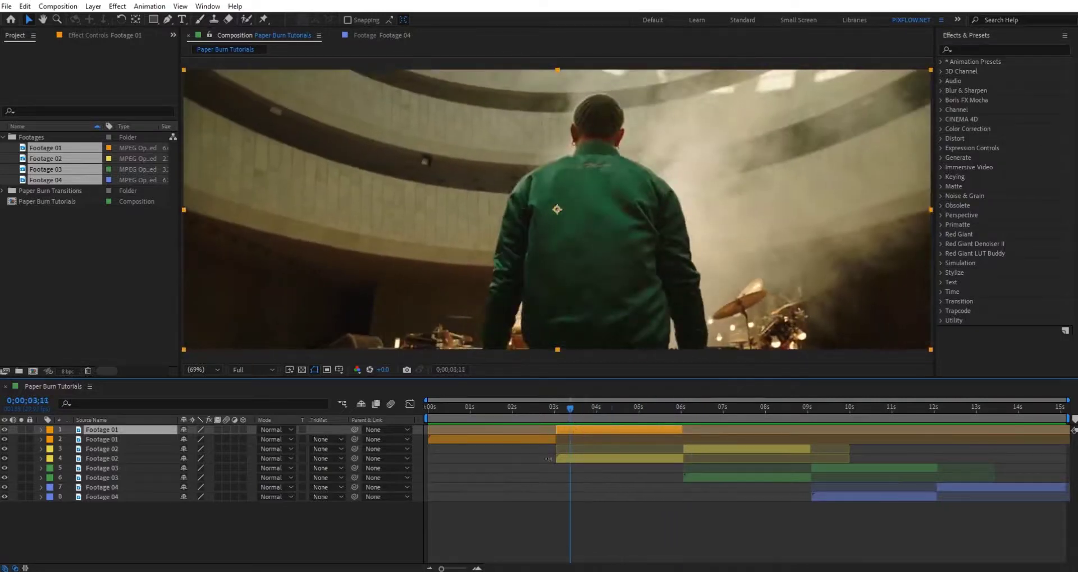
left_click(109, 325)
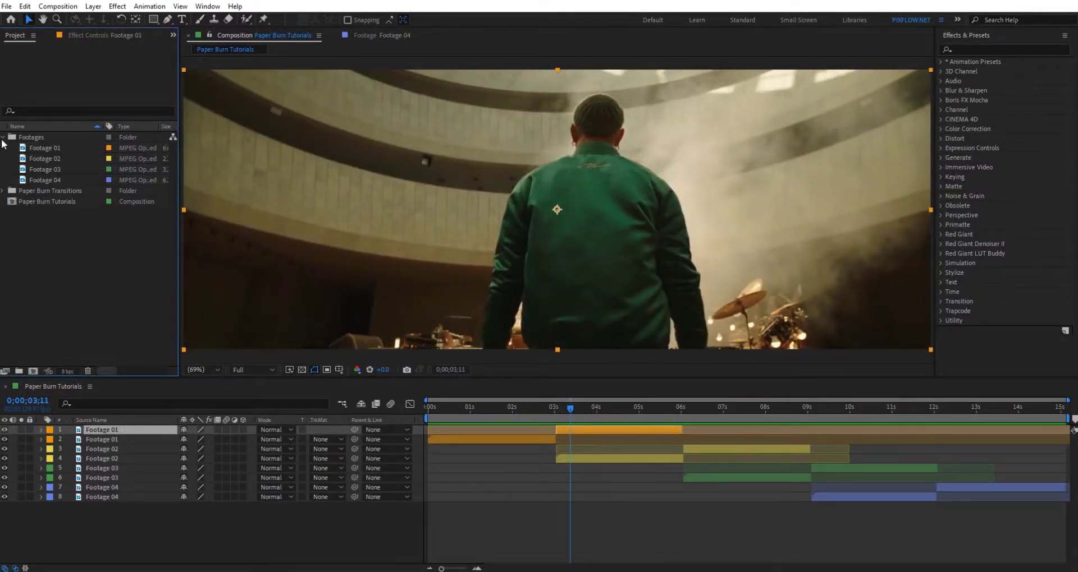
Step: Add Paper Burn 01.mov starting where the upper Footage 01 piece begins
left_click(4, 137)
left_click(4, 148)
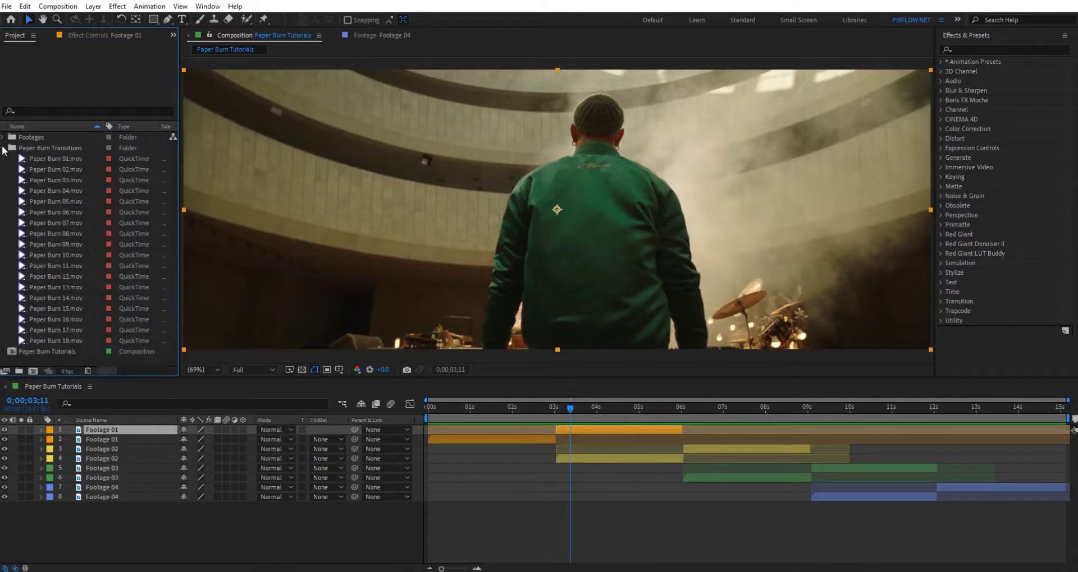
mouse_move(45, 160)
left_mouse_down()
mouse_move(149, 409)
mouse_move(151, 444)
mouse_move(160, 429)
left_mouse_up()
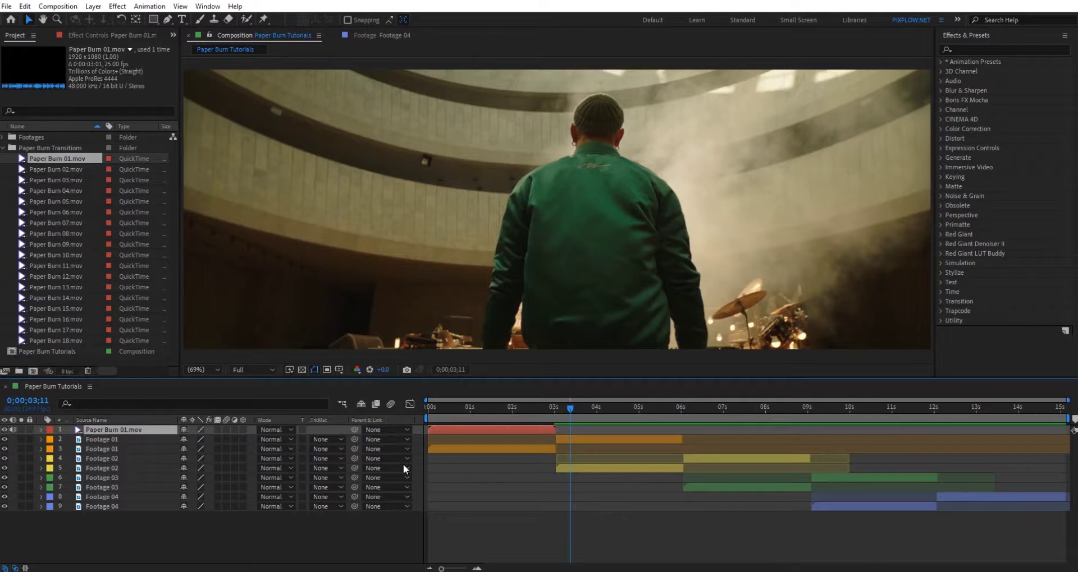
left_click(578, 440)
key("i")
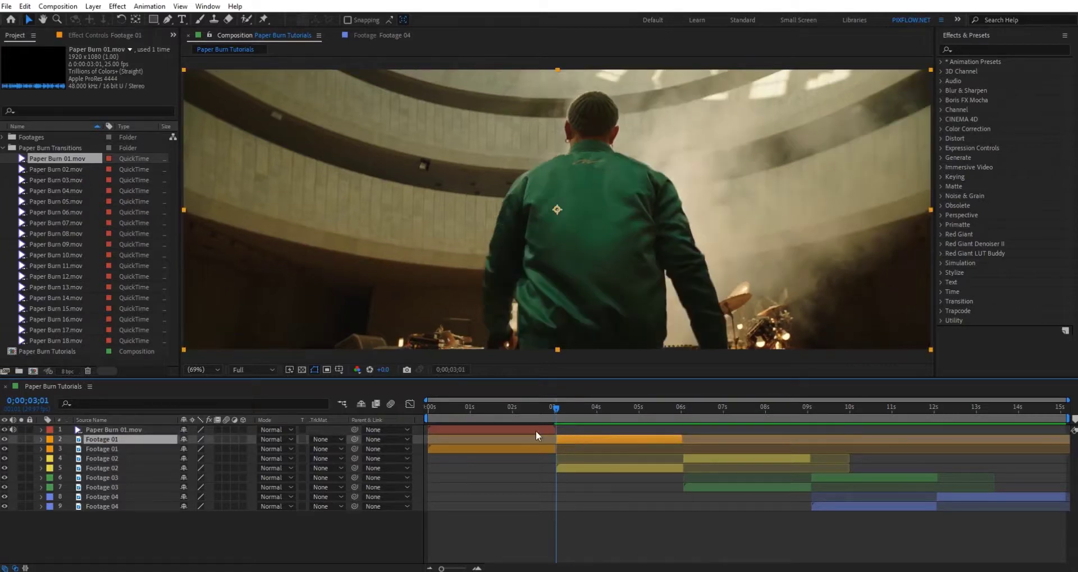
left_click(536, 430)
key("bracketleft")
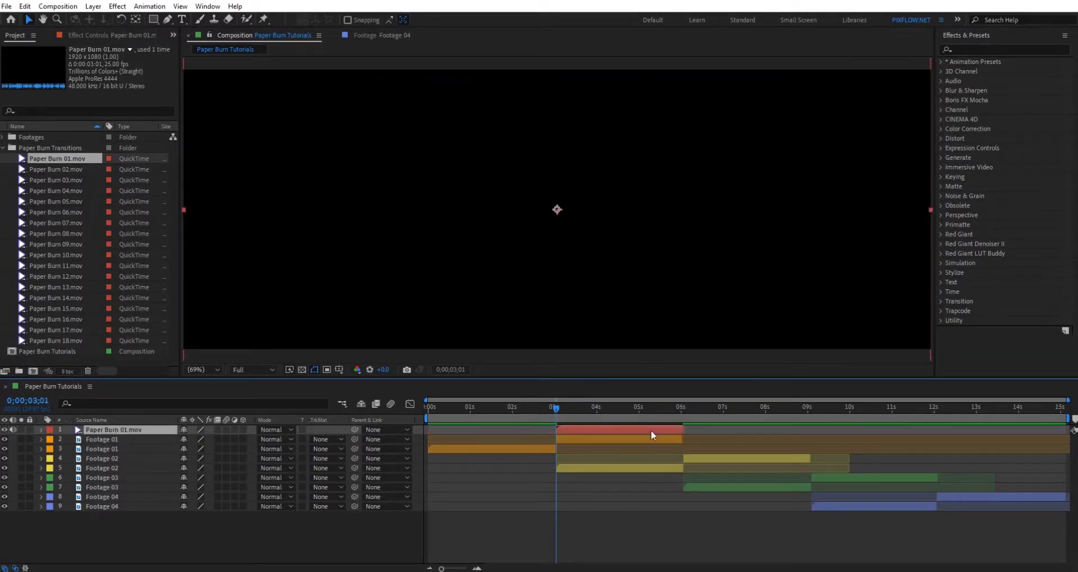
Step: Add Paper Burn 05.mov starting where the Footage 02 piece begins
left_click_drag(675, 408, 688, 413)
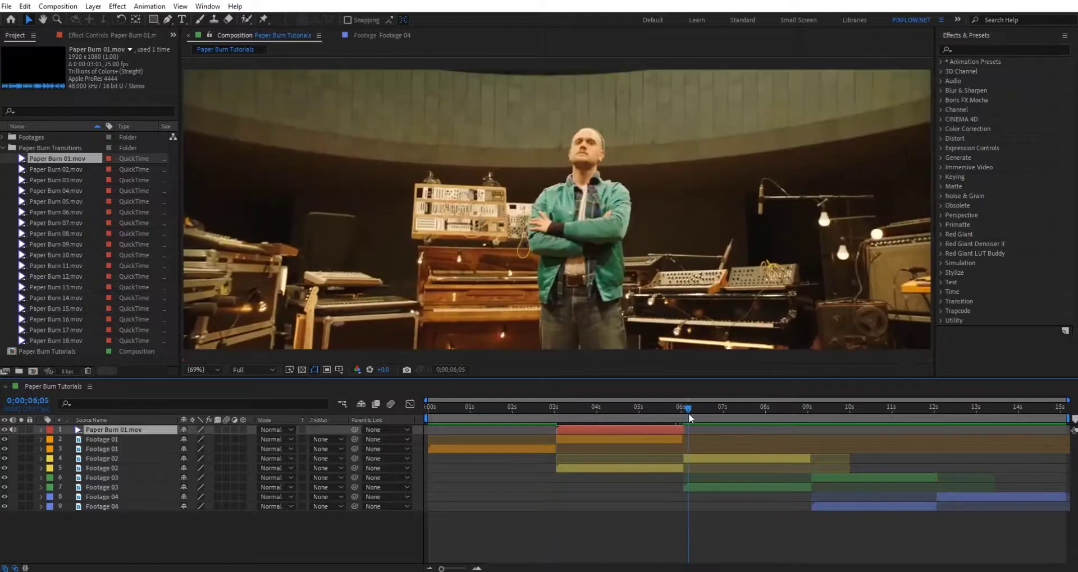
left_click(691, 458)
key("i")
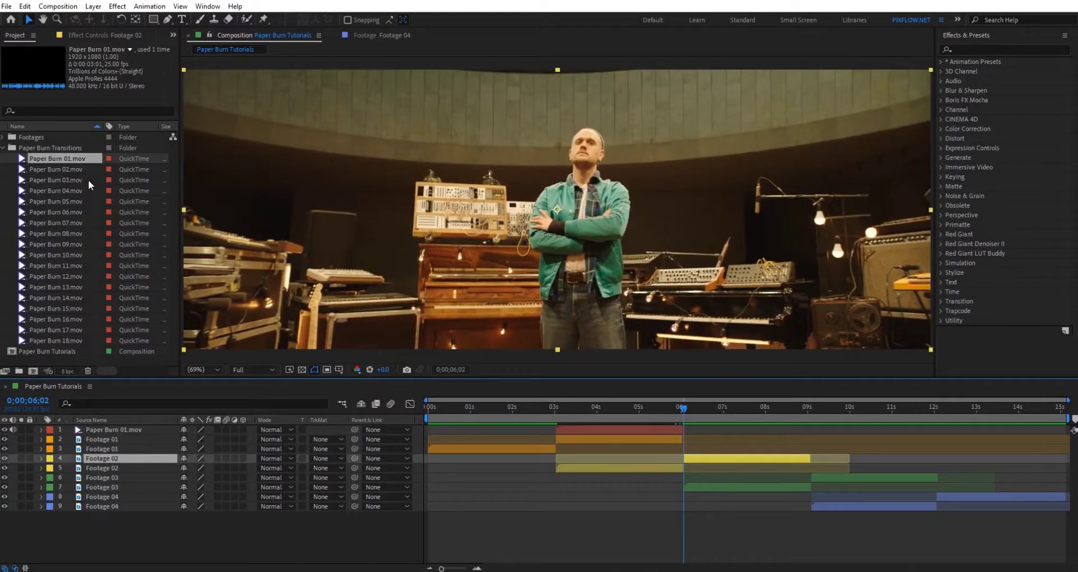
mouse_move(63, 201)
left_mouse_down()
mouse_move(74, 199)
mouse_move(152, 469)
mouse_move(159, 453)
left_mouse_up()
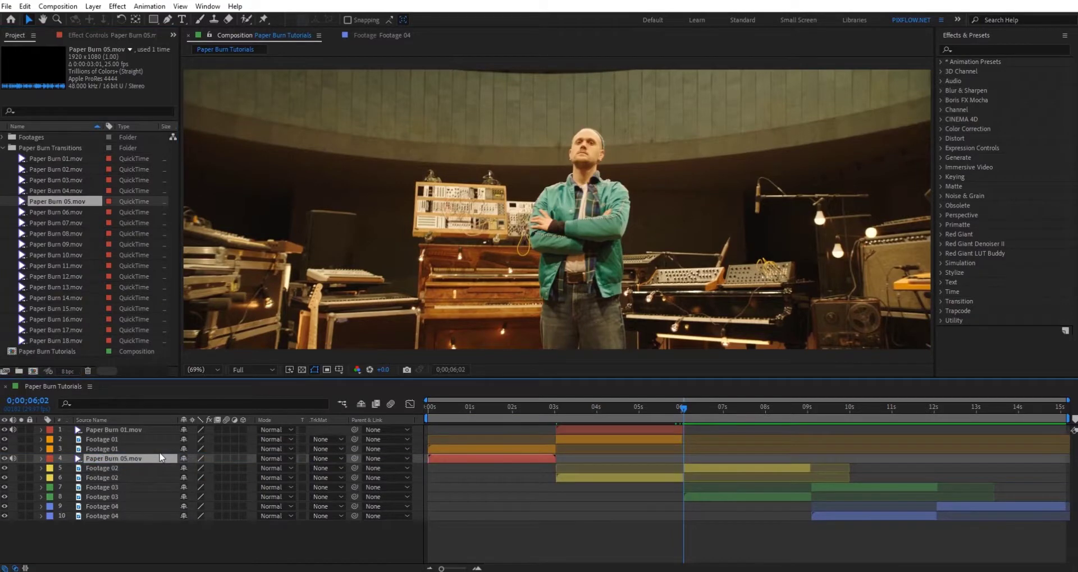
key("[")
Step: Add Paper Burn 03.mov starting where the Footage 03 piece begins
left_click(817, 487)
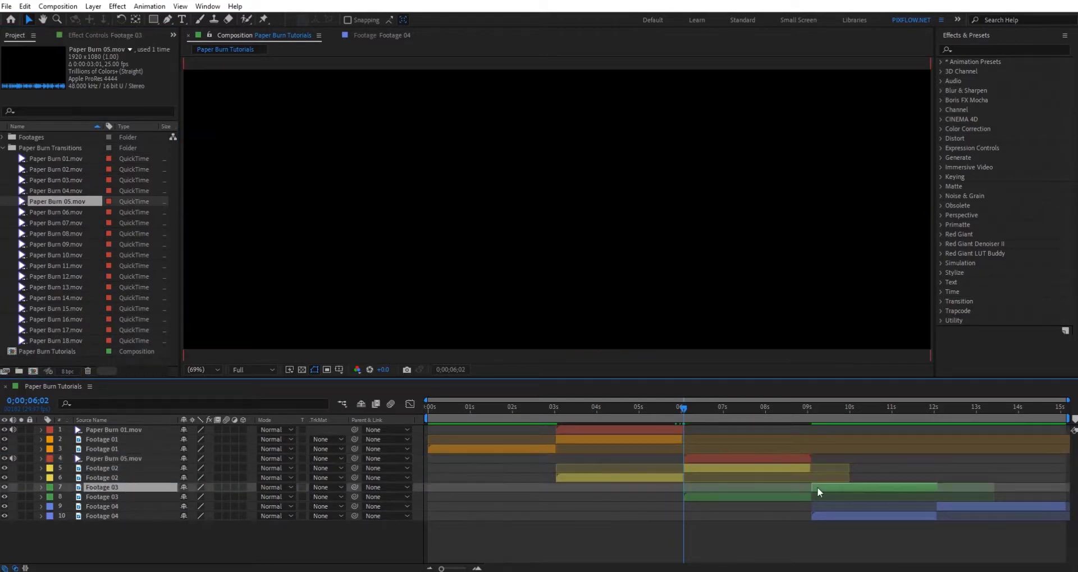
key("i")
left_click(33, 180)
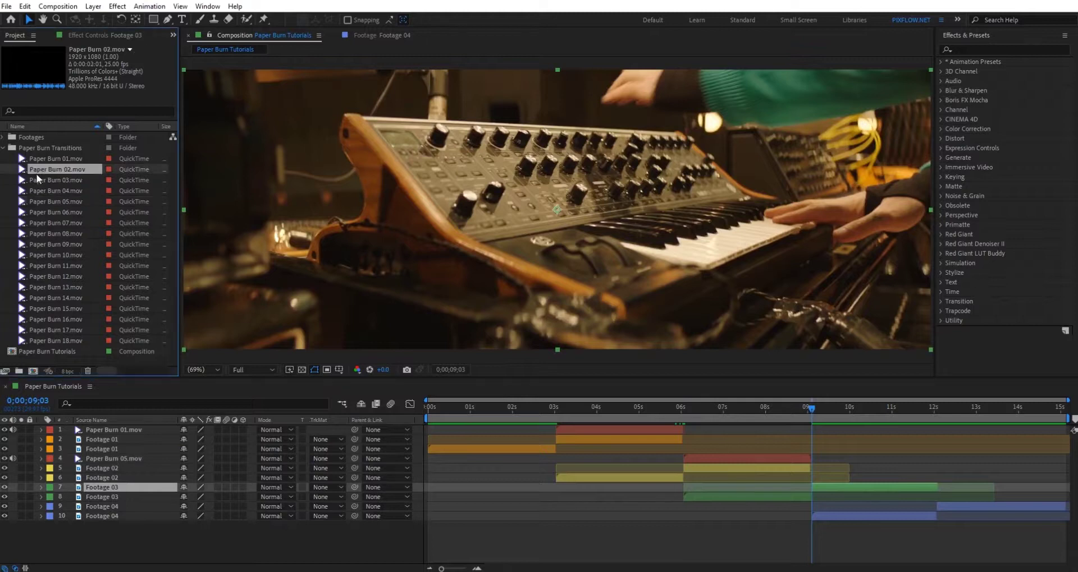
left_click_drag(160, 402, 167, 480)
key("[")
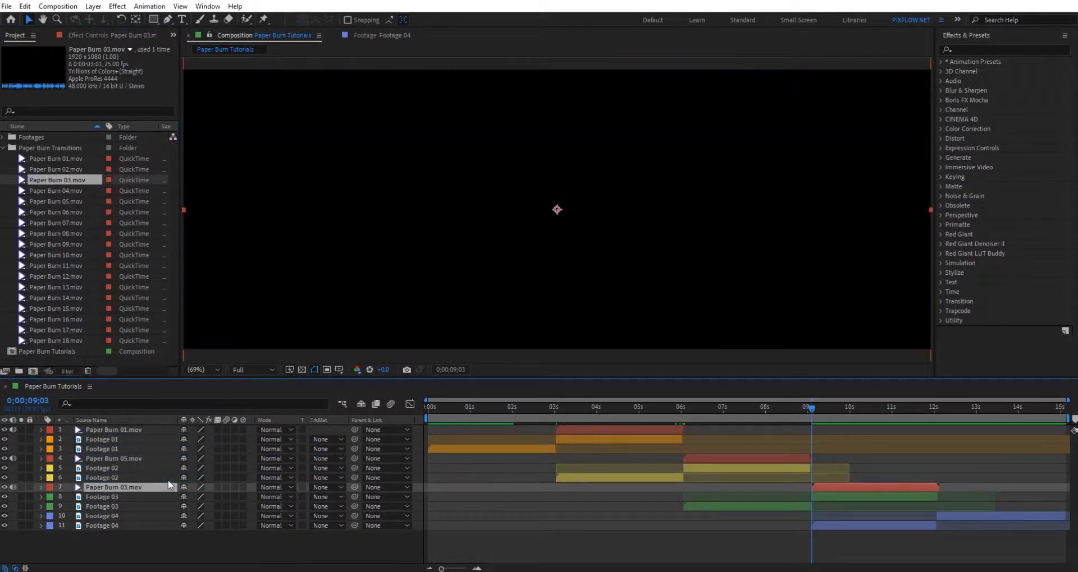
Step: Add Paper Burn 17.mov starting at 12;02 where Footage 04 begins, then preview
left_click(944, 518)
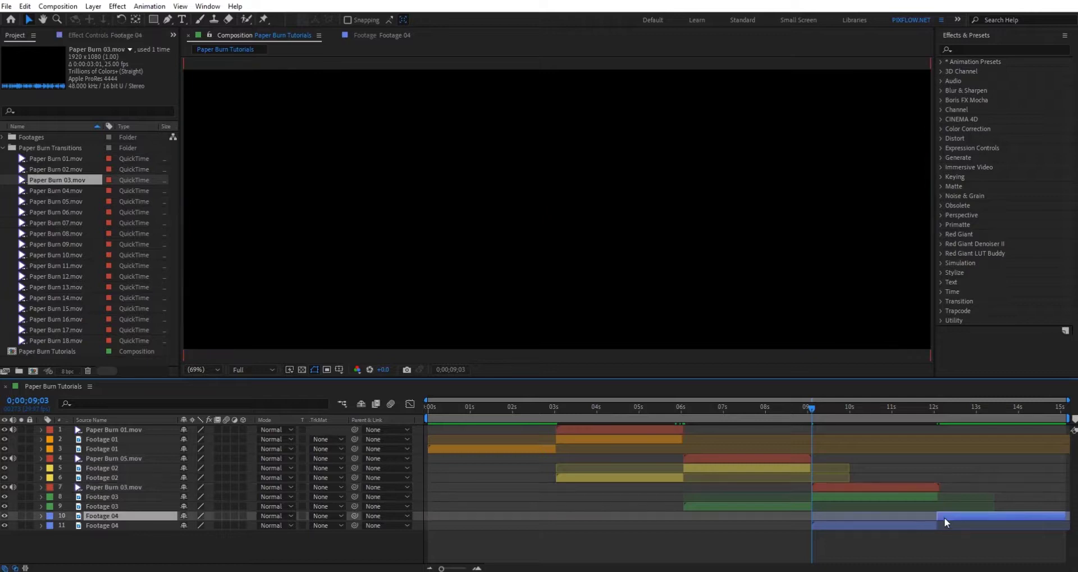
key("i")
left_click_drag(55, 332, 173, 517)
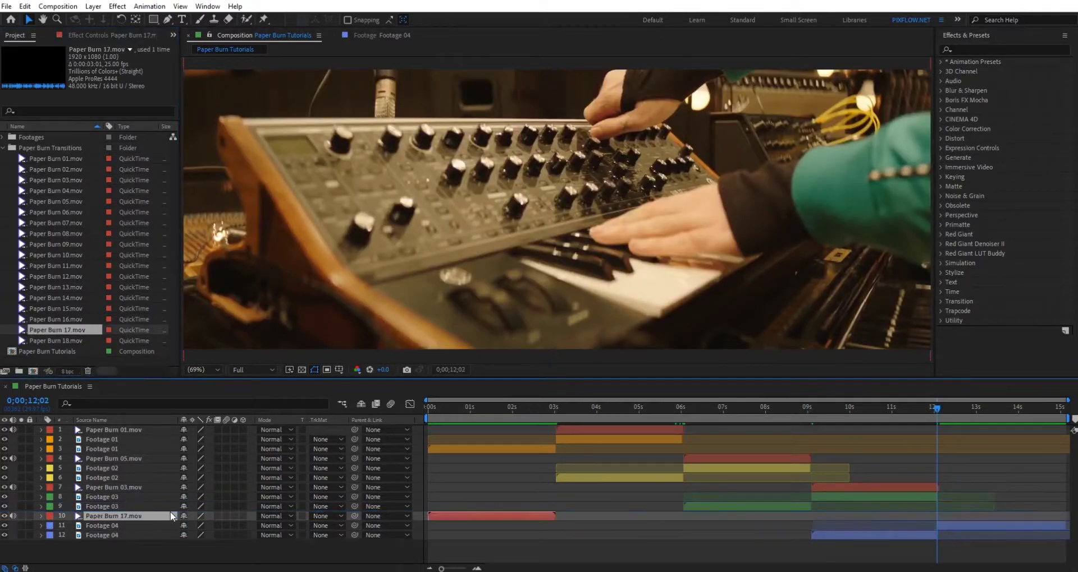
key("[")
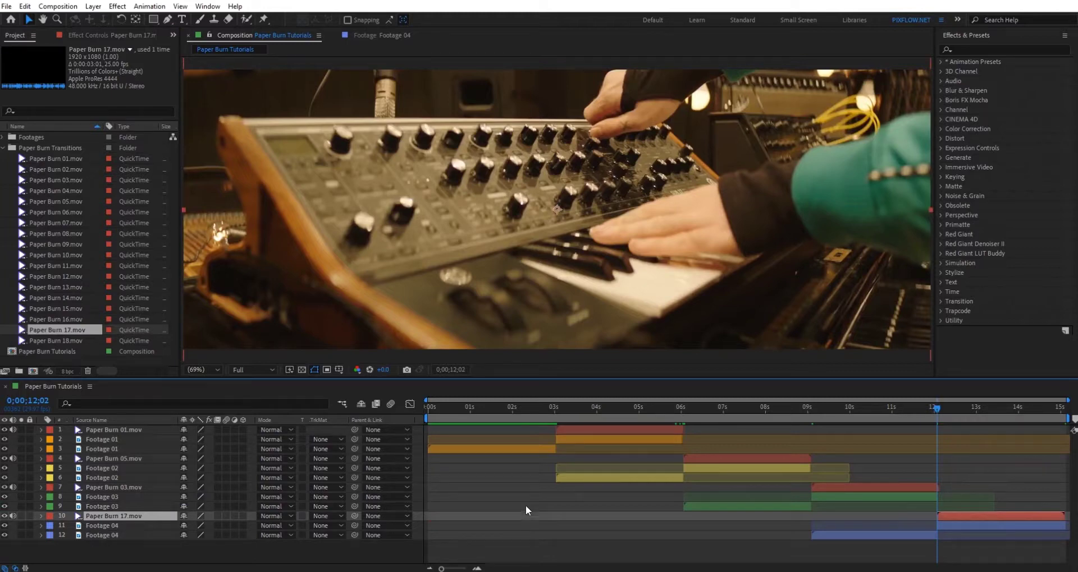
mouse_move(547, 408)
left_mouse_down()
mouse_move(444, 415)
mouse_move(1019, 469)
left_mouse_up()
Step: Set the upper Footage 04, 03, 02 and 01 pieces to Alpha Matte from the burn layers above
key("space")
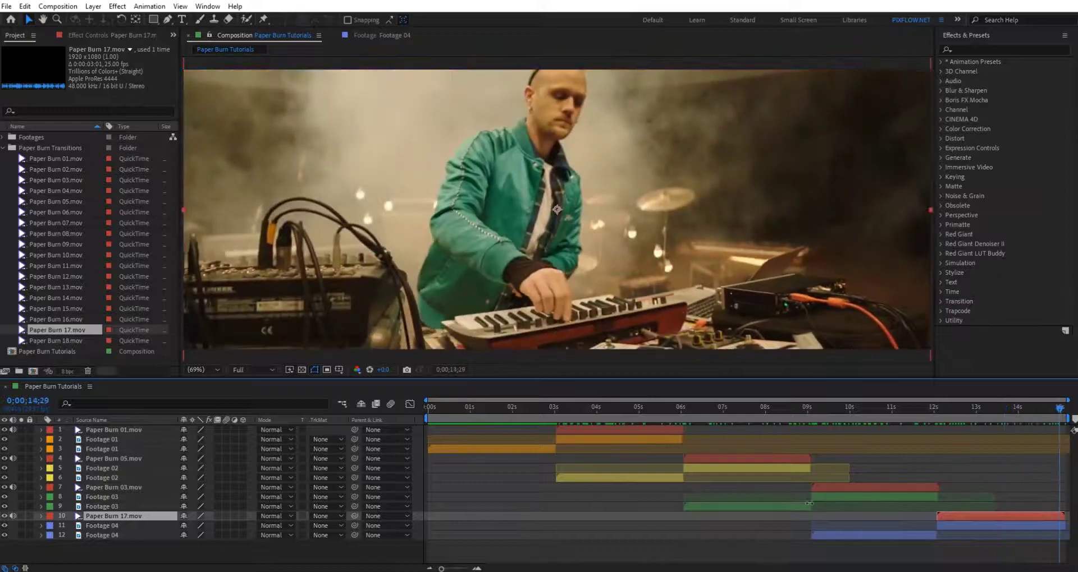
left_click(950, 526)
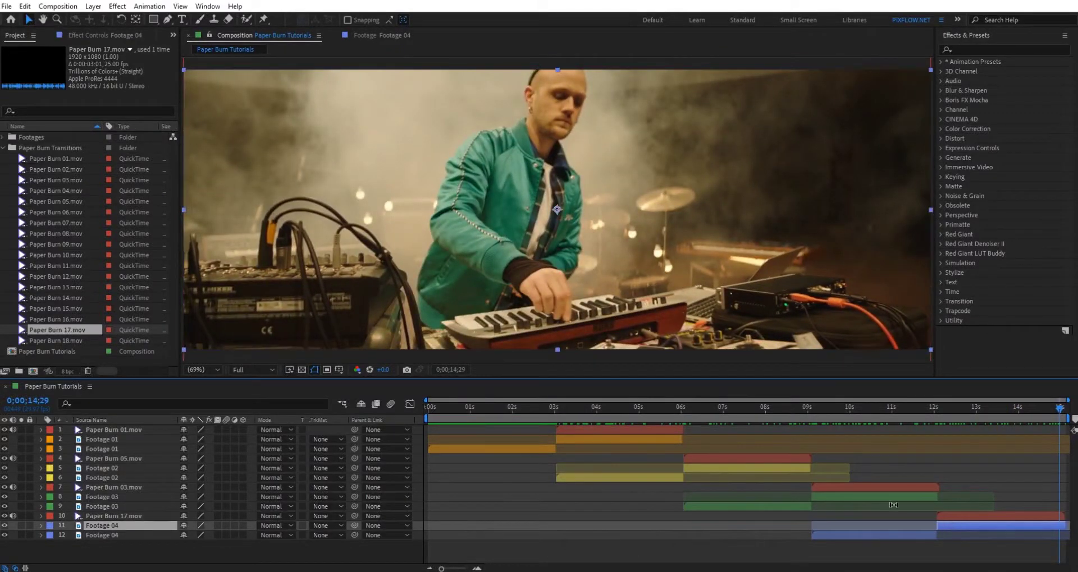
left_click(888, 498, "ctrl")
left_click(749, 468, "ctrl")
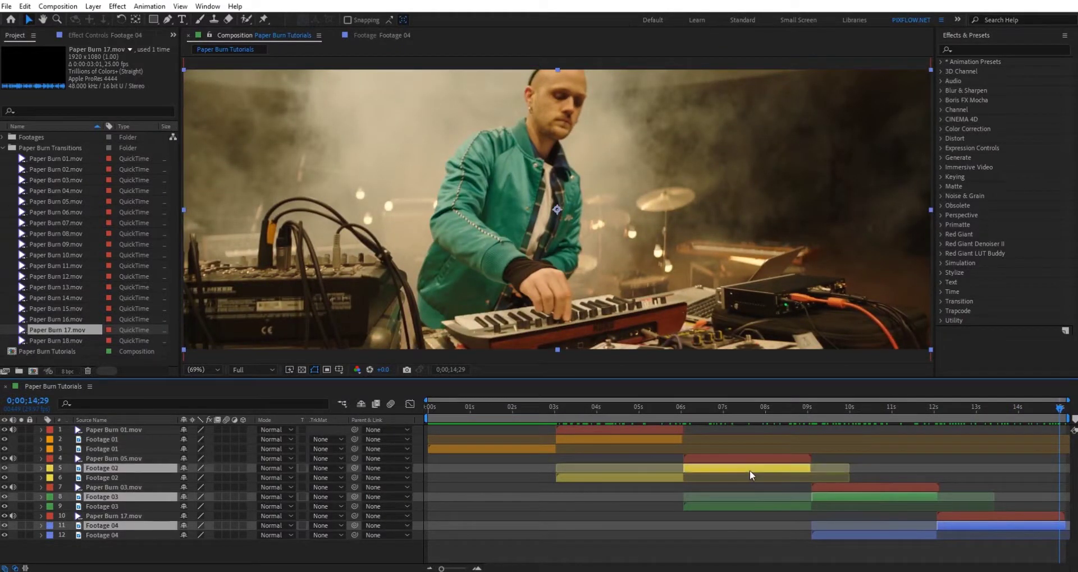
left_click(640, 441, "ctrl")
left_click(595, 411)
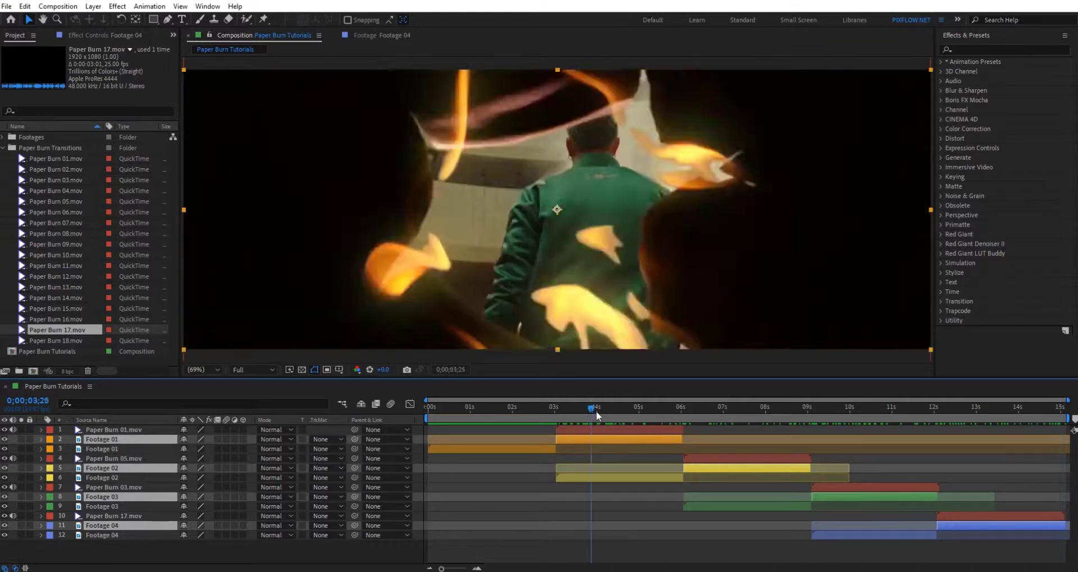
left_click_drag(595, 410, 600, 410)
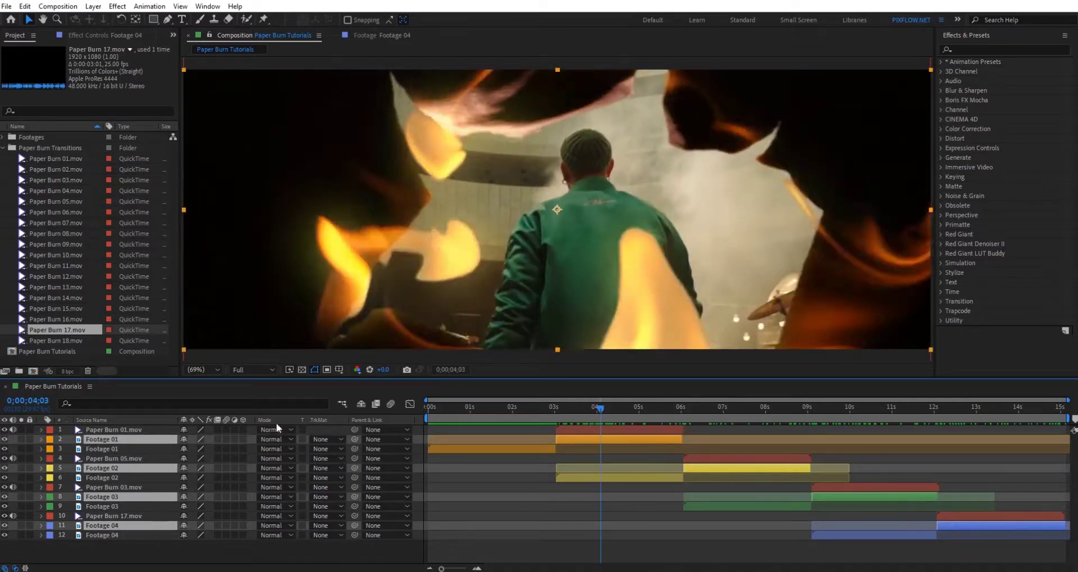
left_click(321, 440)
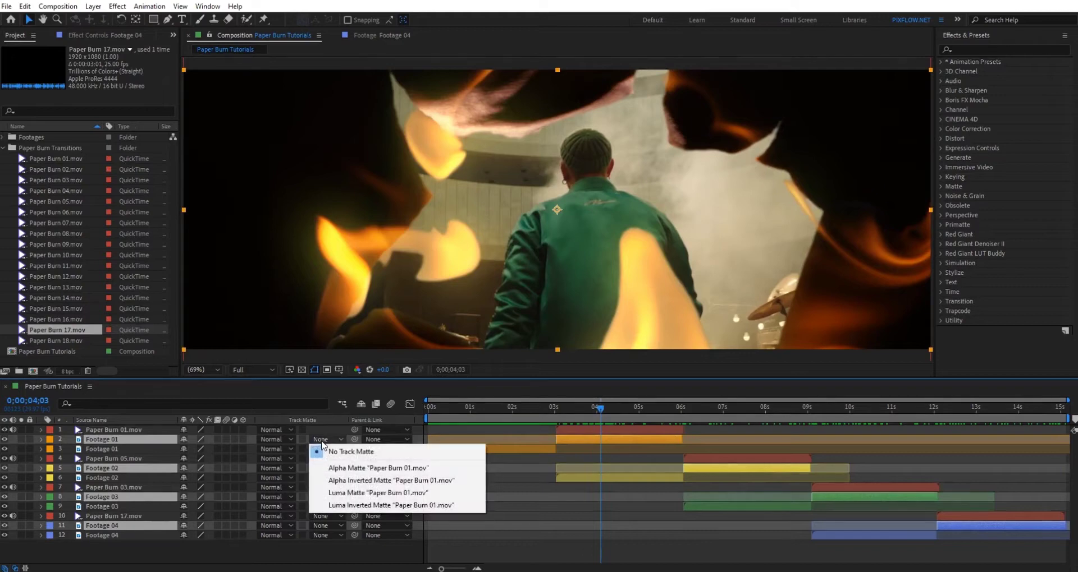
left_click(385, 472)
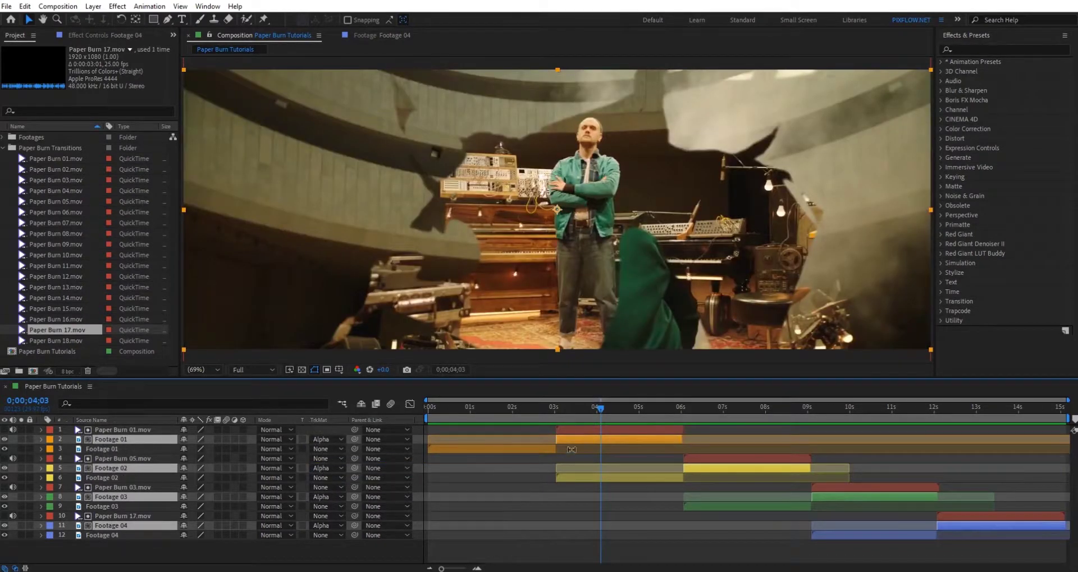
mouse_move(578, 411)
left_mouse_down()
mouse_move(541, 410)
mouse_move(1041, 447)
mouse_move(606, 476)
left_mouse_up()
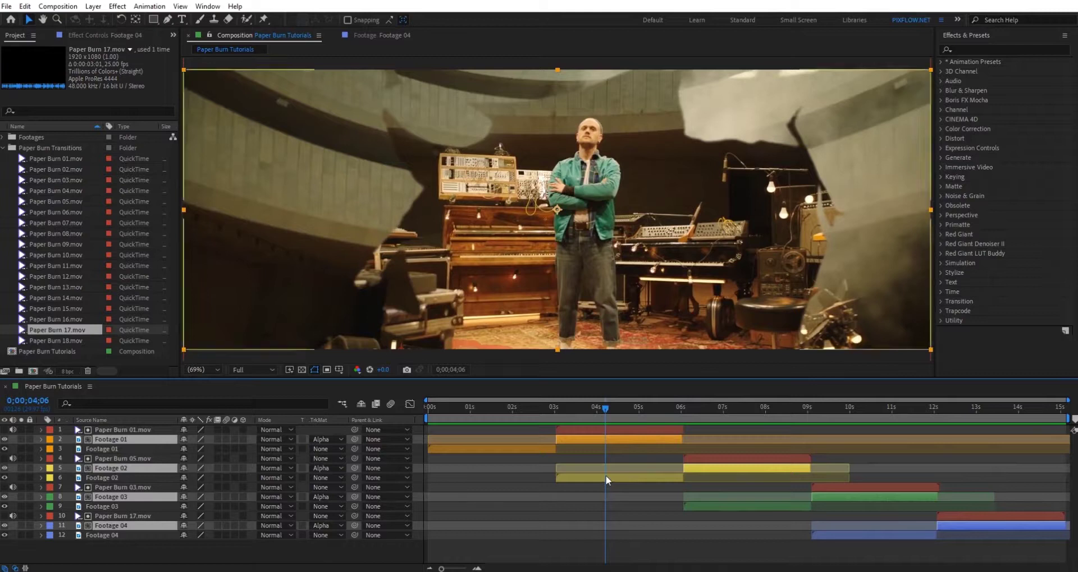
Step: Duplicate the four Paper Burn layers (17, 03, 05 and 01)
left_click(958, 515)
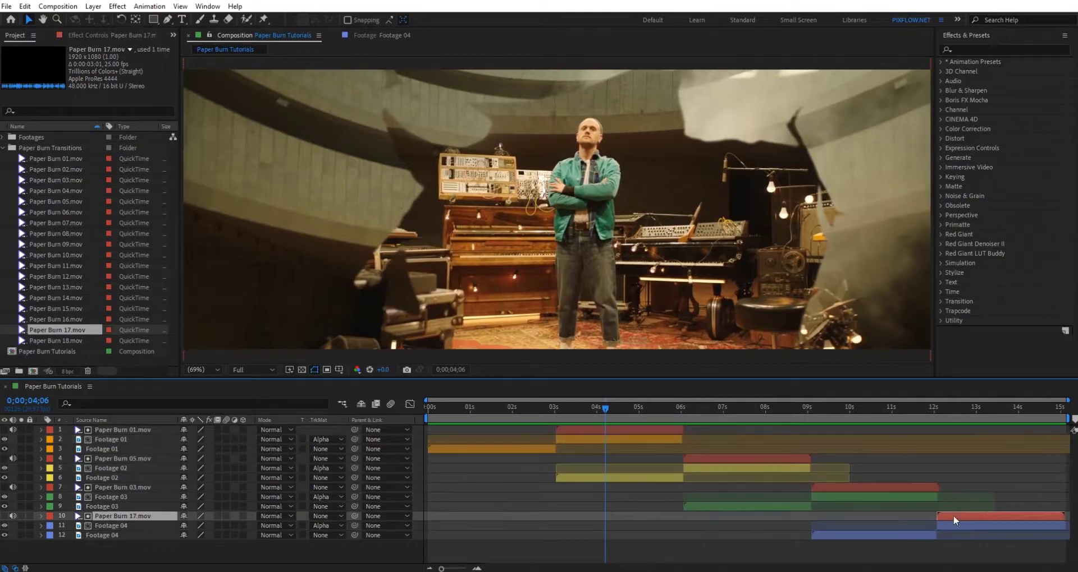
left_click(871, 486, "ctrl")
left_click(755, 459, "ctrl")
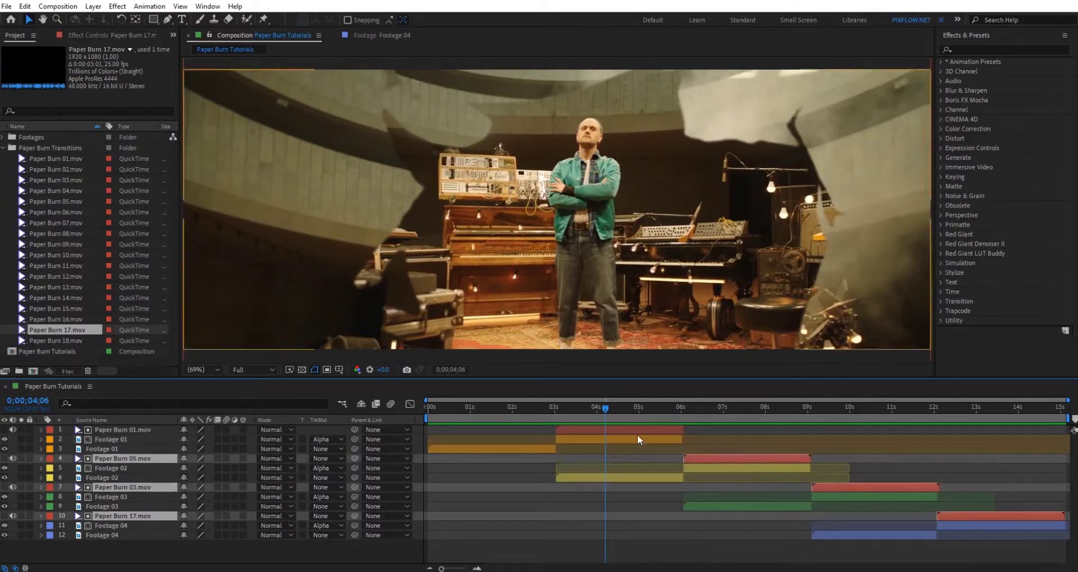
left_click(631, 430, "ctrl")
key("ctrl+d")
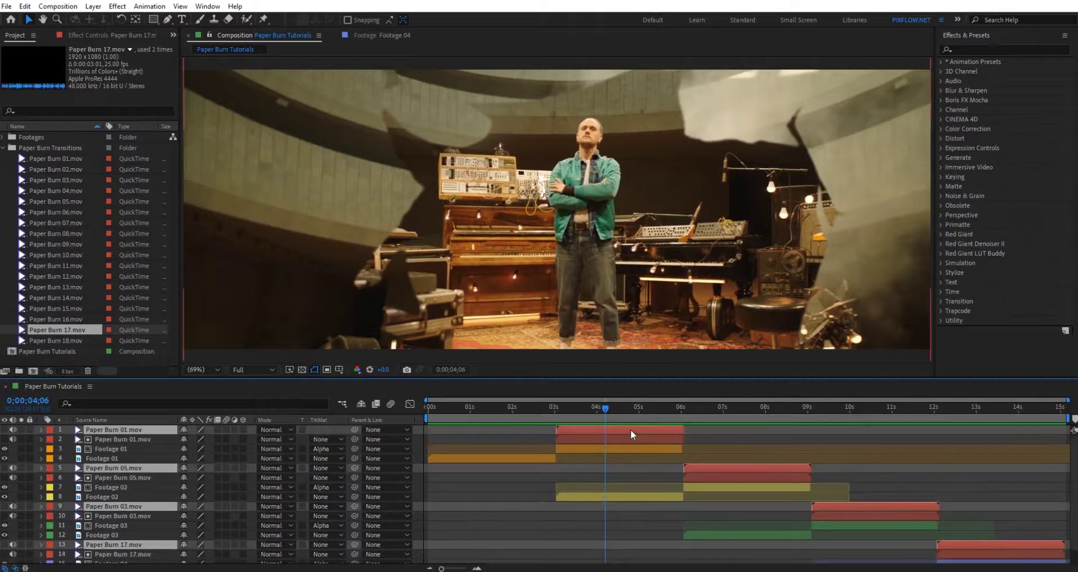
Step: Make the burn copies visible in Add blending mode, then return to the first frame
left_click(5, 430)
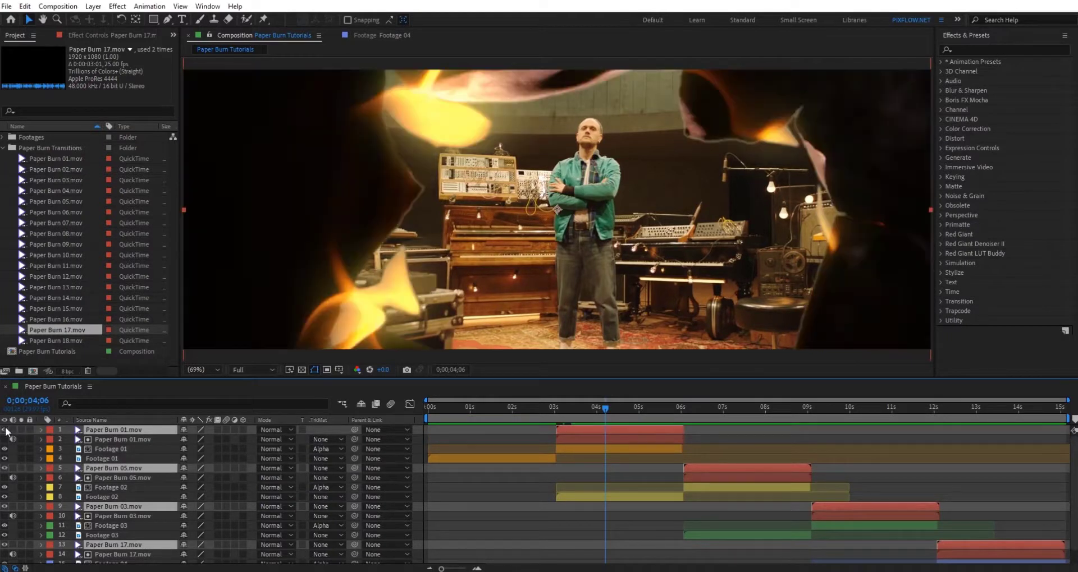
left_click(278, 429)
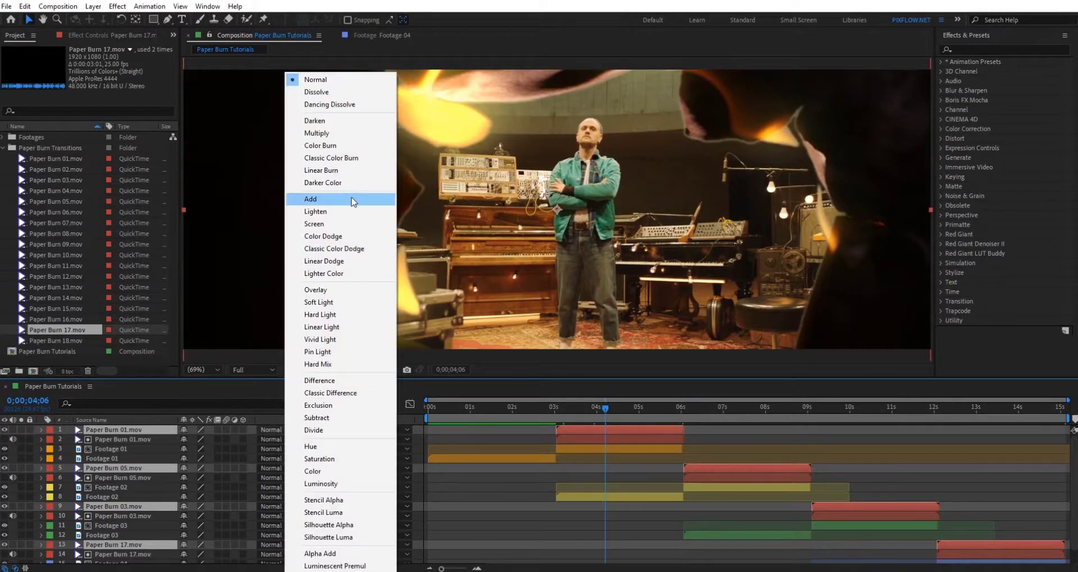
left_click(347, 200)
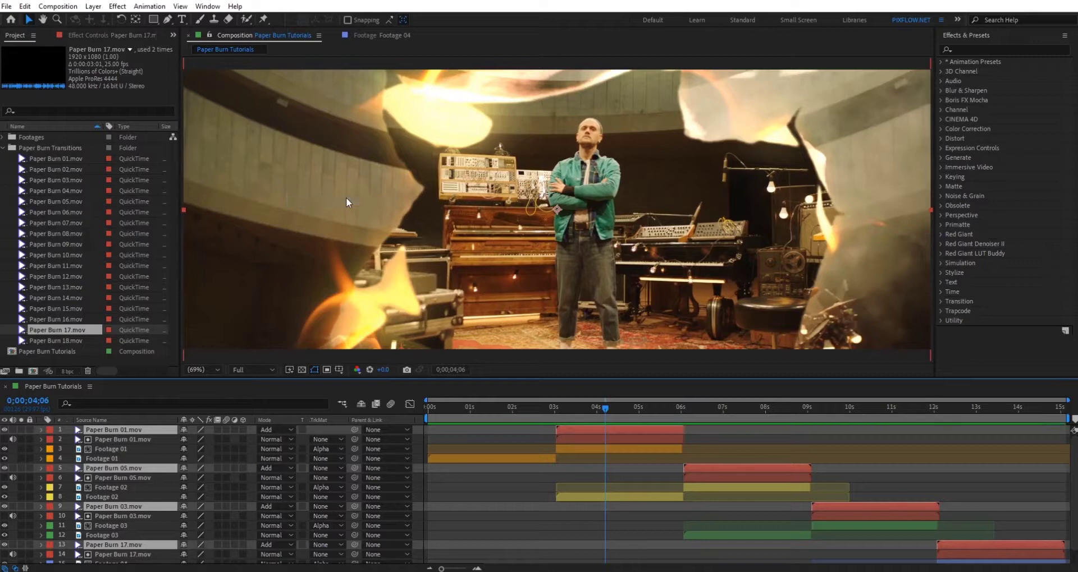
left_click(439, 439)
key("Home")
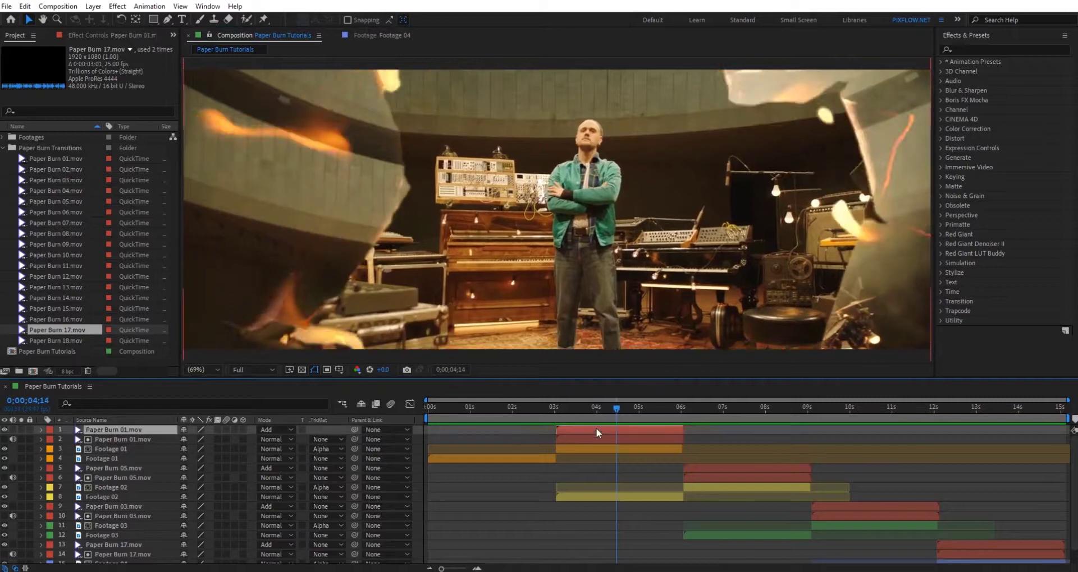
mouse_move(601, 419)
left_mouse_down()
mouse_move(578, 415)
mouse_move(601, 419)
left_mouse_up()
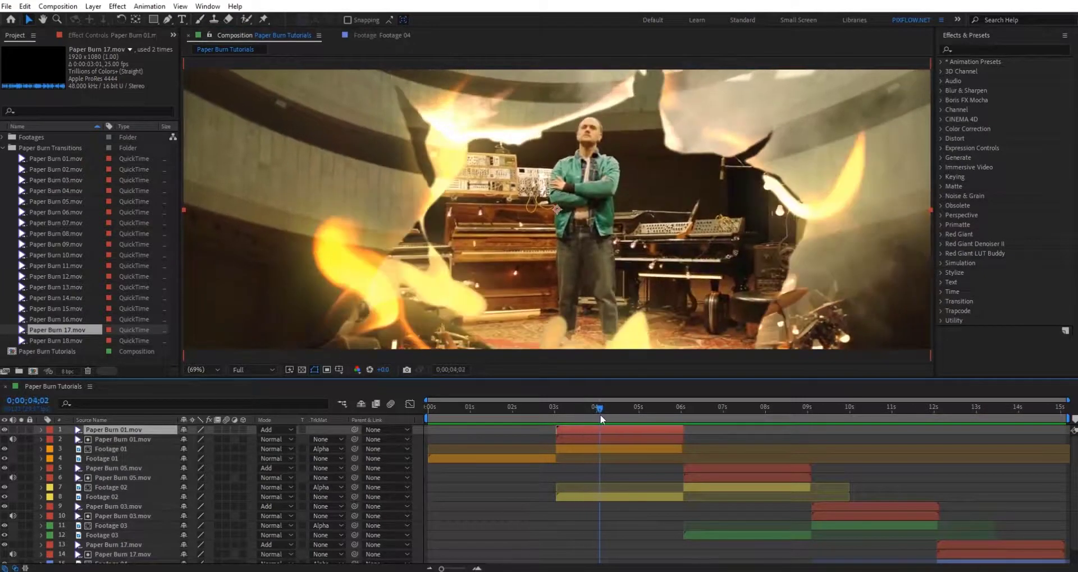
Step: Apply Hue/Saturation to Paper Burn 01.mov and rotate its Master Hue to turn the flames blue
left_click(973, 48)
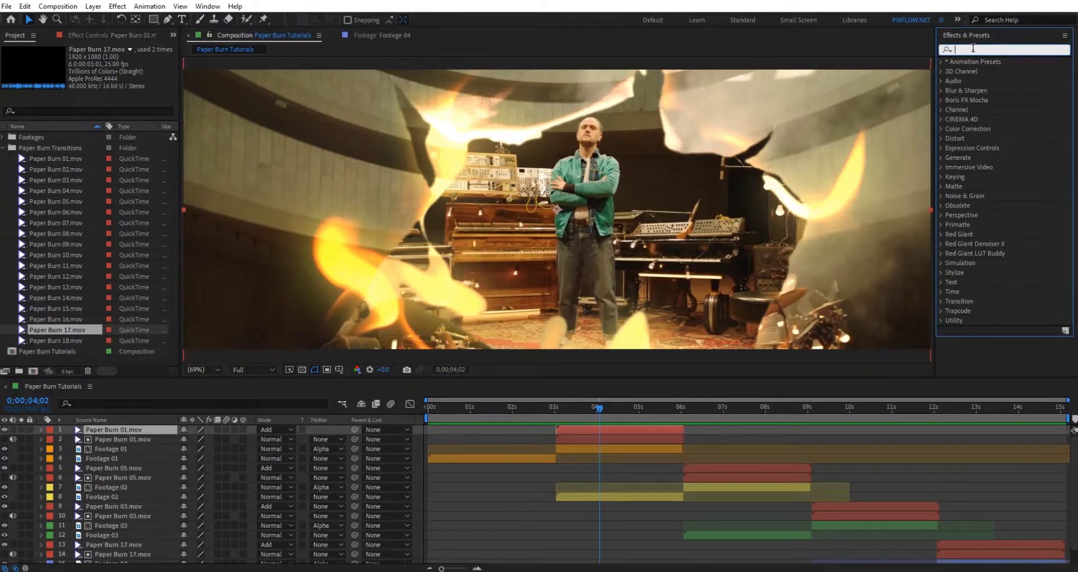
type("sat")
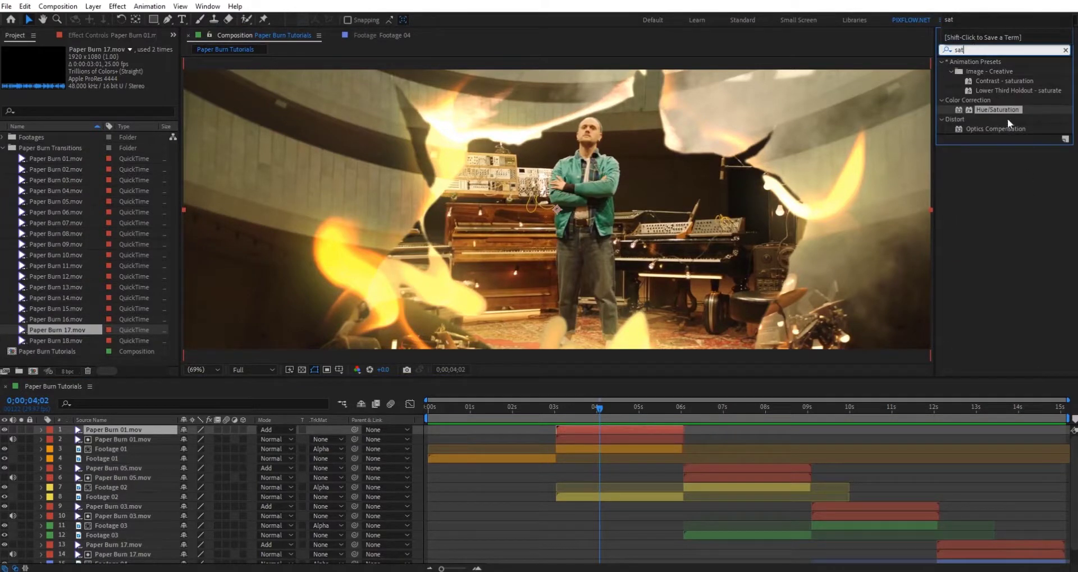
double_click(1006, 110)
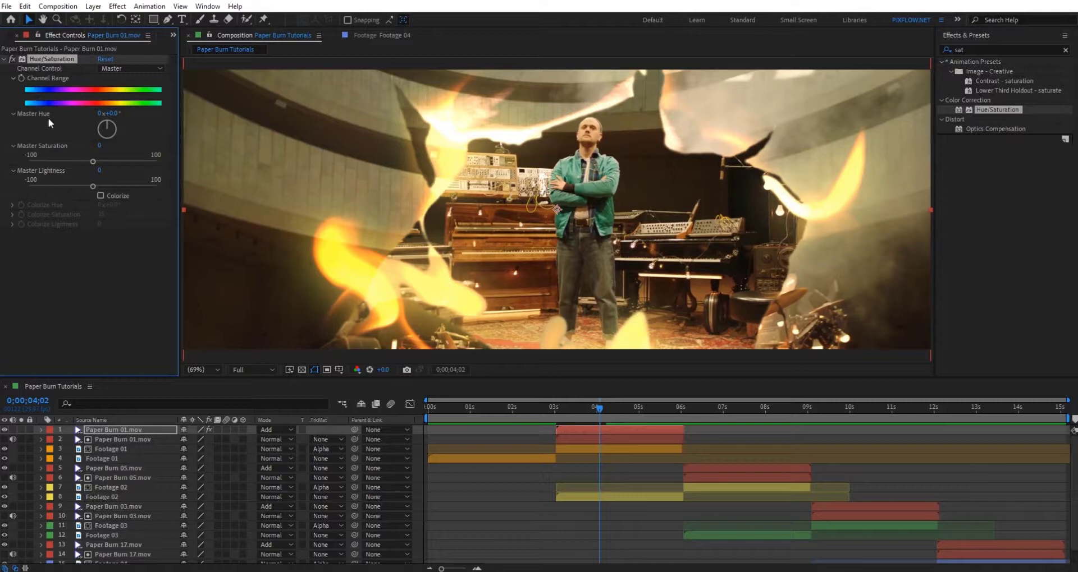
left_click_drag(110, 114, 308, 115)
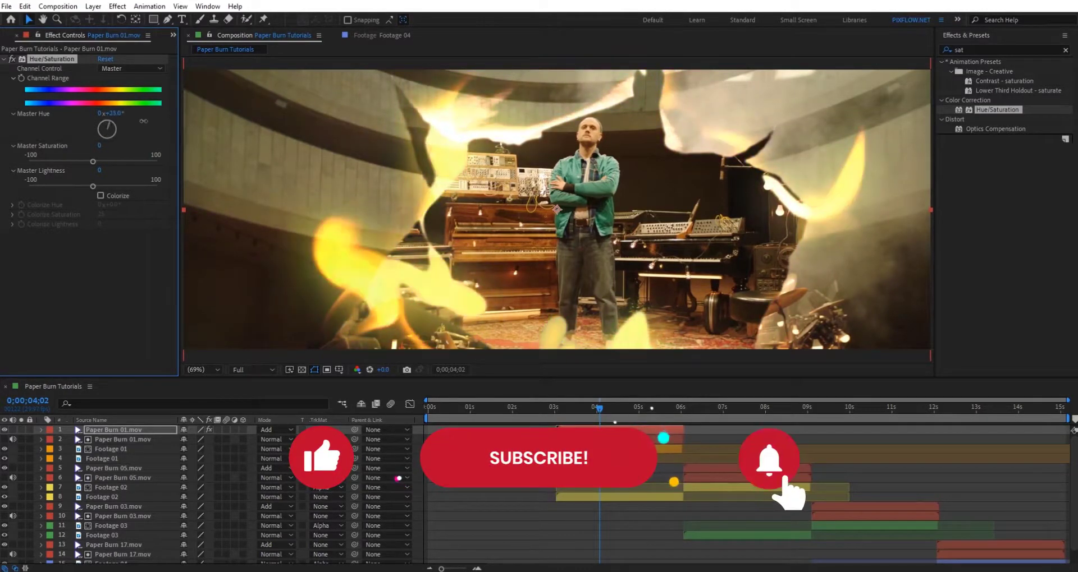